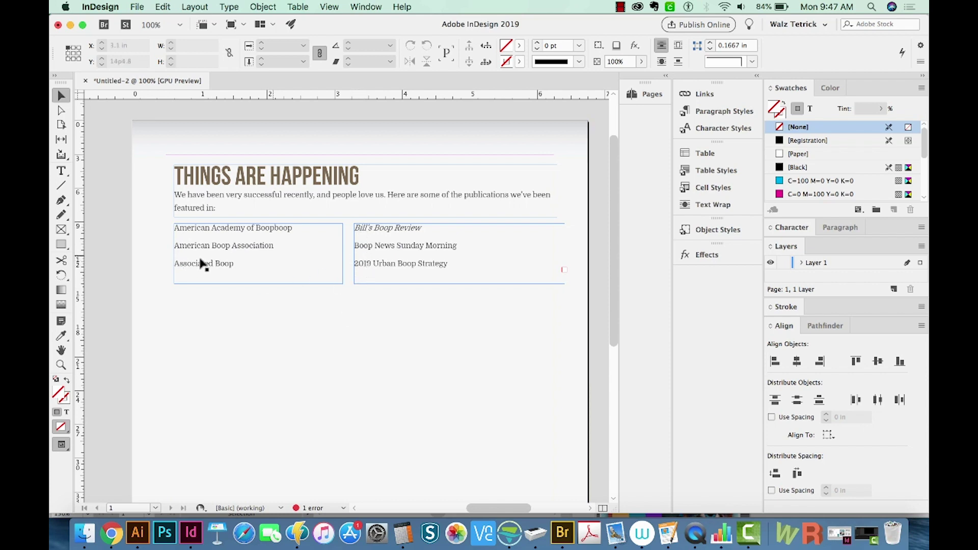
- In Illustrator, zoom in on the pink check and triangle icons and select the check-circle icon
click(360, 312)
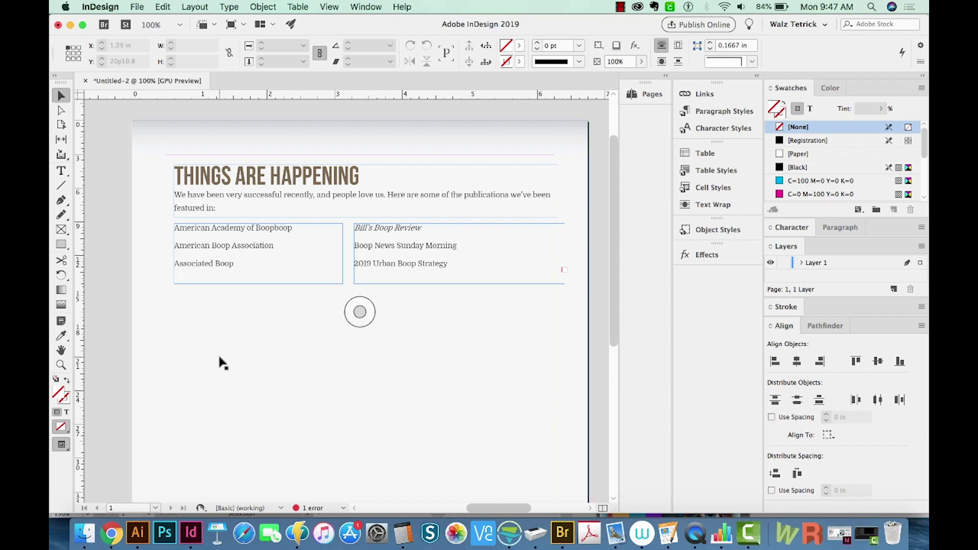
click(138, 532)
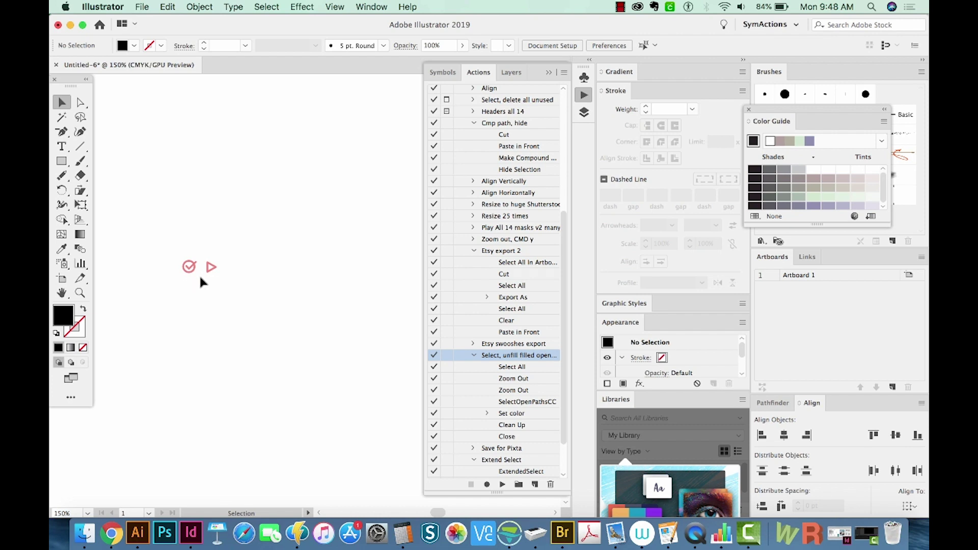
key(z)
drag(175, 249, 235, 292)
key(v)
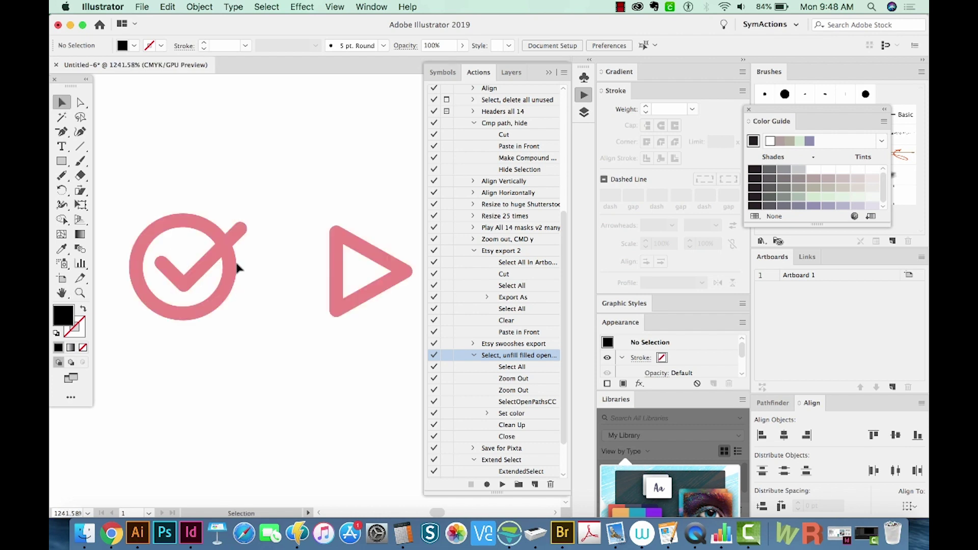
drag(258, 192, 155, 336)
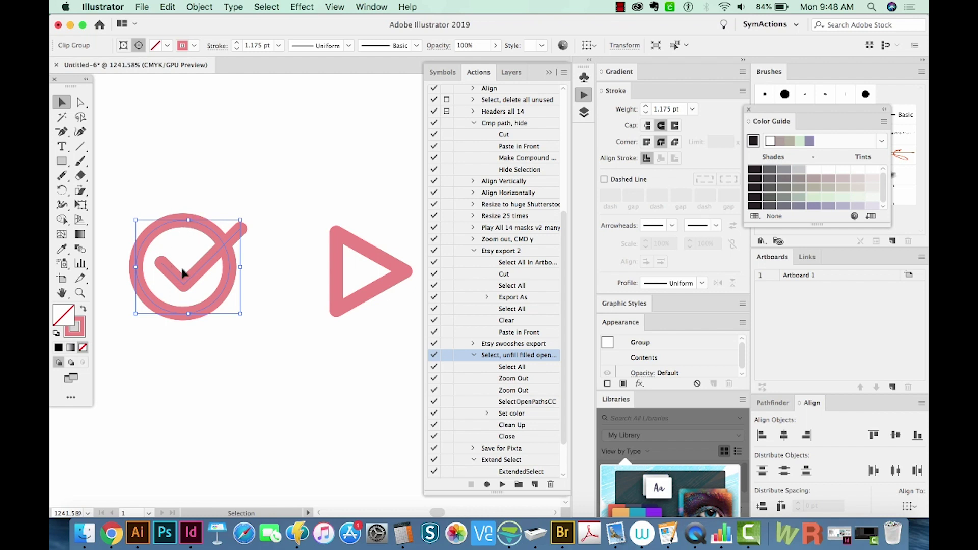
- Expand the check-circle icon's fill and stroke into outlined shapes
key(a)
key(super+shift+e)
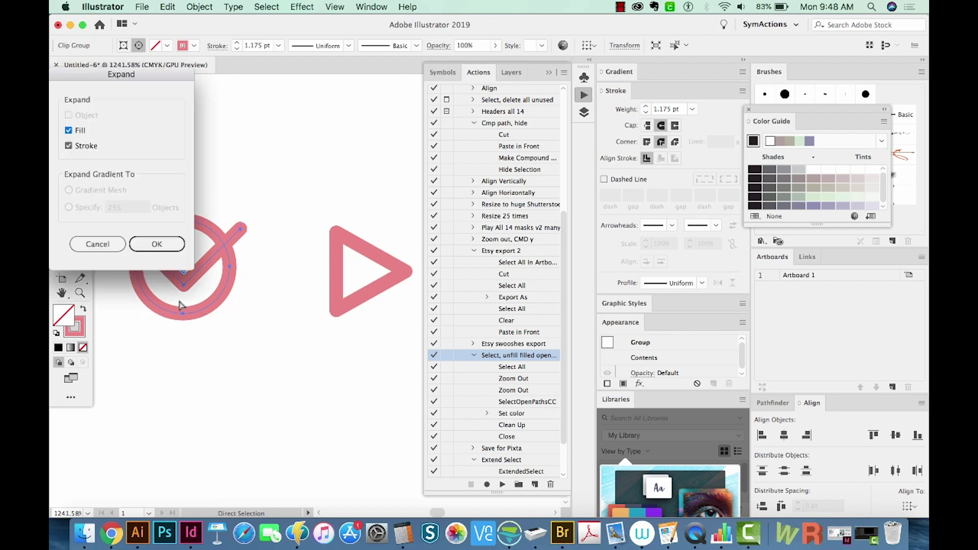
key(Return)
key(v)
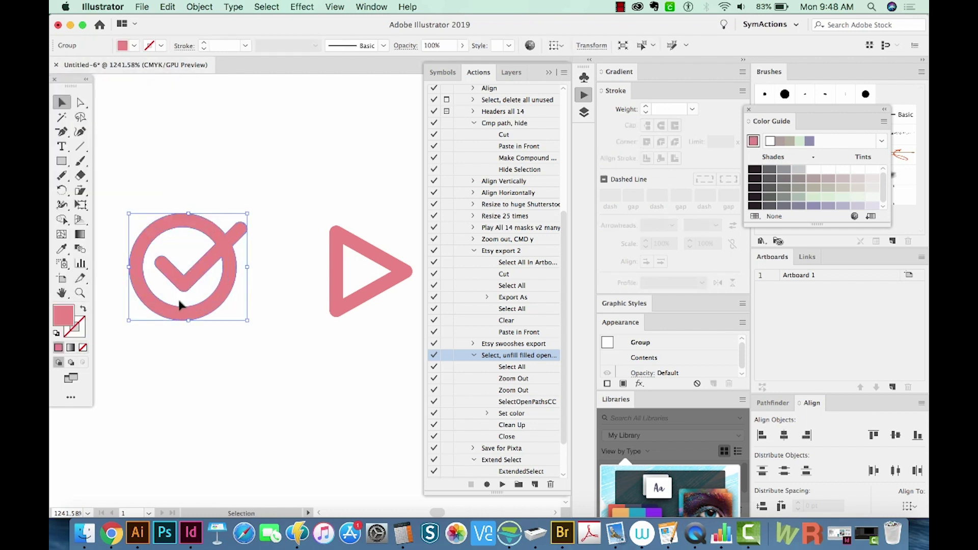
click(199, 7)
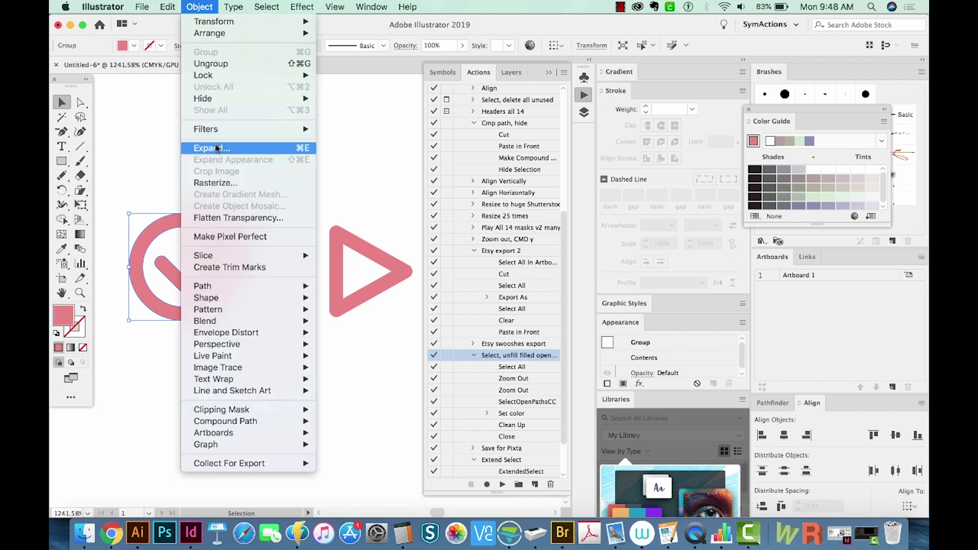
click(134, 207)
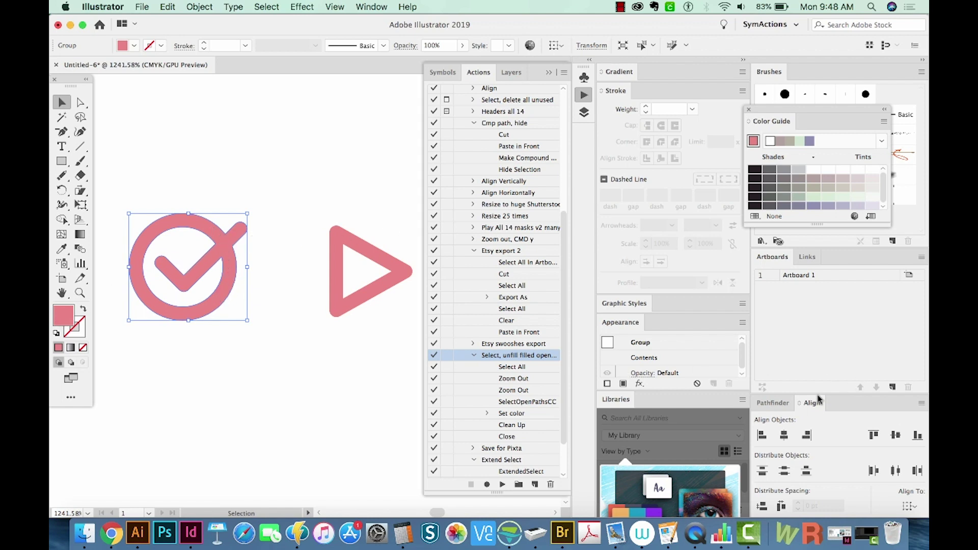
- Unite the check icon's parts into one compound path with Pathfinder
click(772, 403)
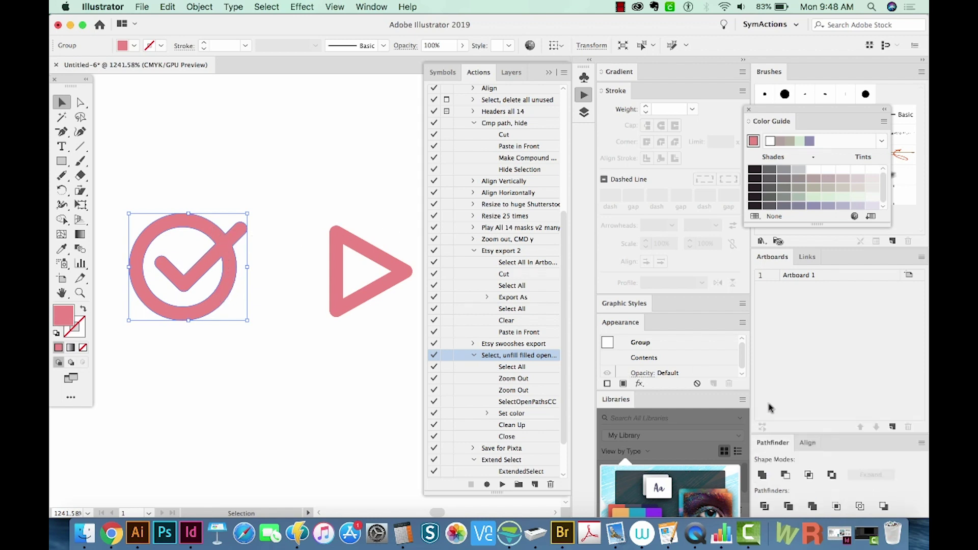
click(762, 476)
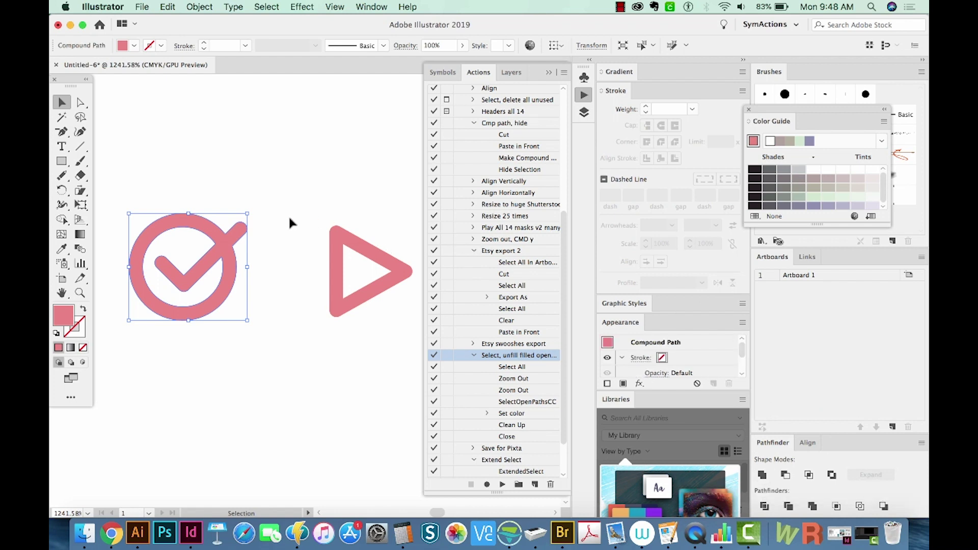
key(a)
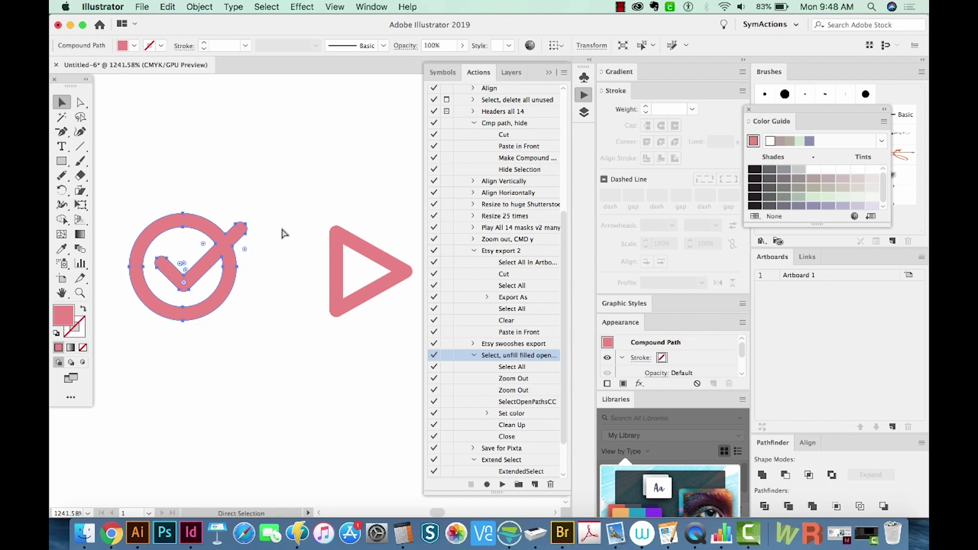
key(v)
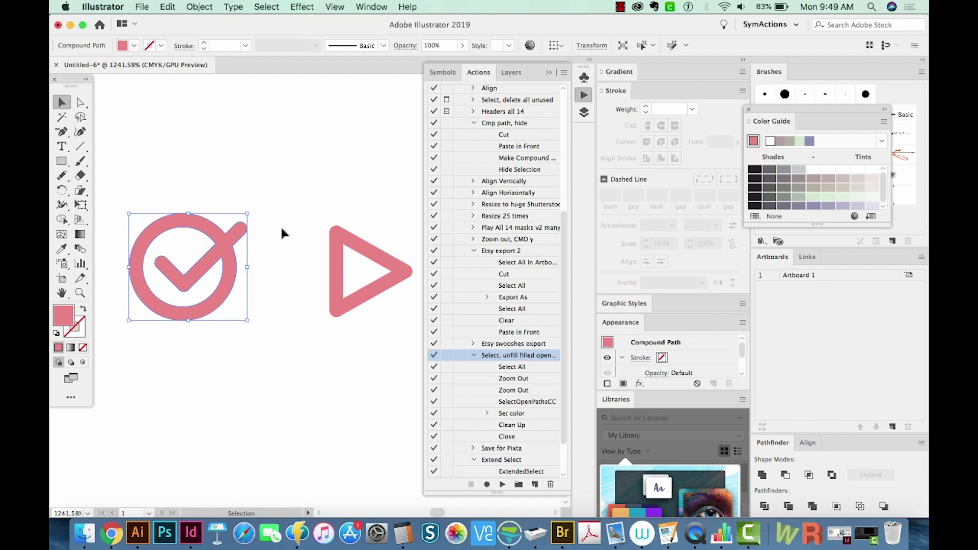
click(200, 6)
mouse_move(228, 421)
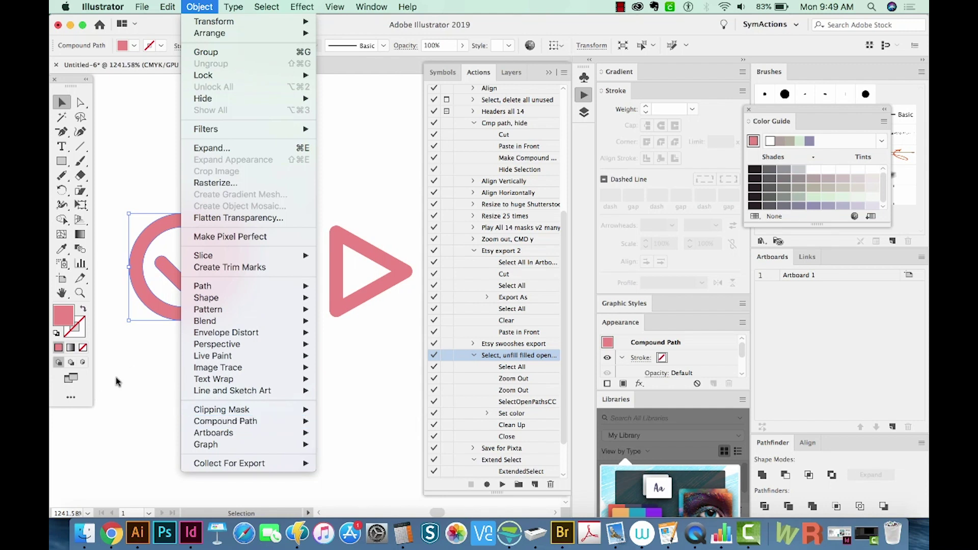
click(244, 275)
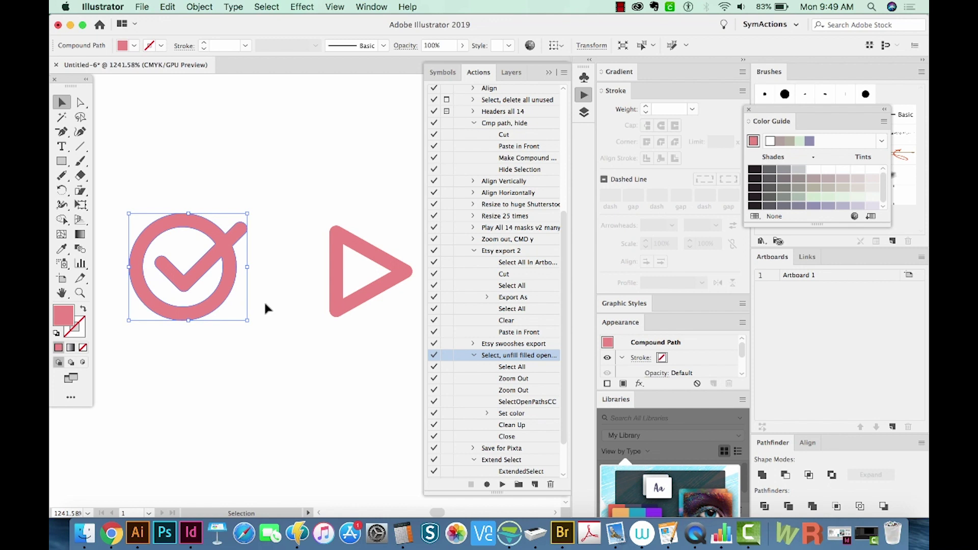
- Give the check-circle icon a black fill and set its stroke to None
key(d)
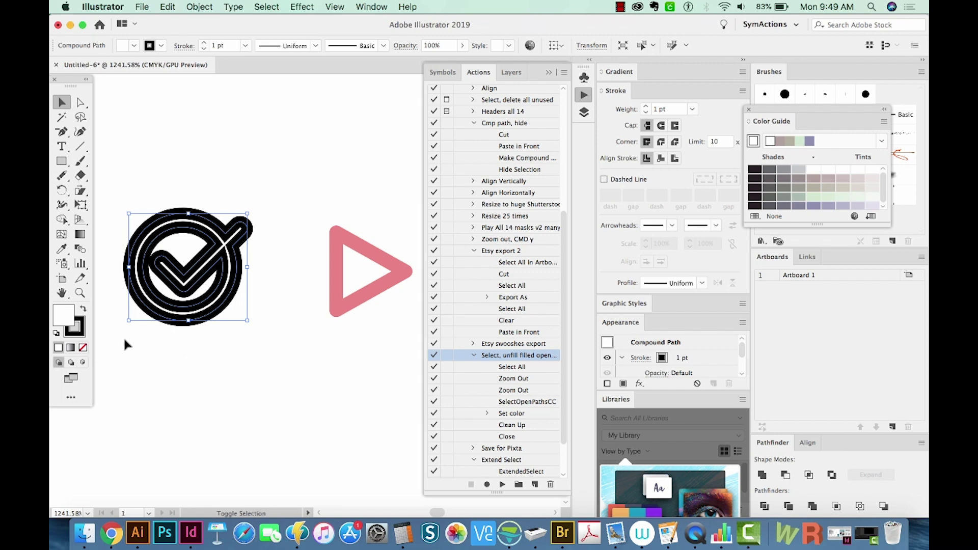
key(shift+x)
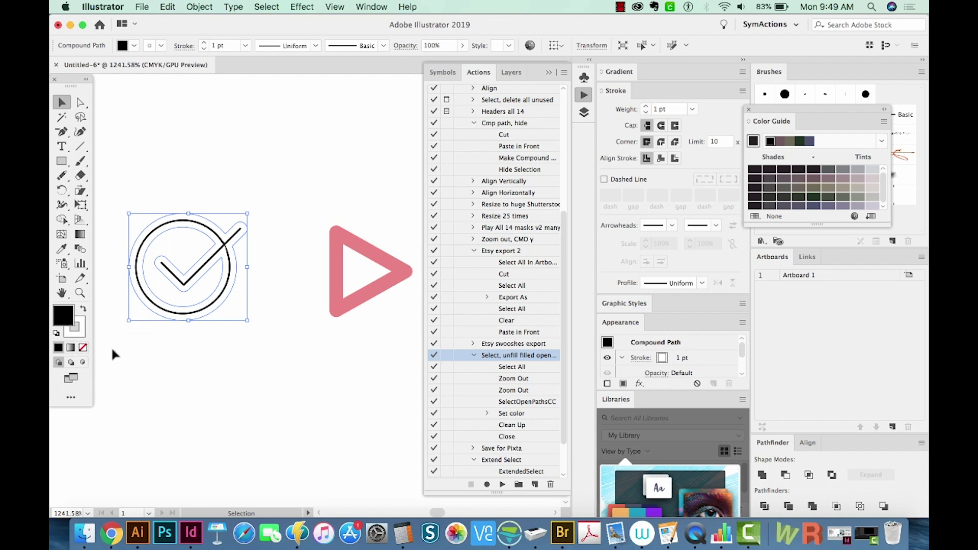
key(x)
key(slash)
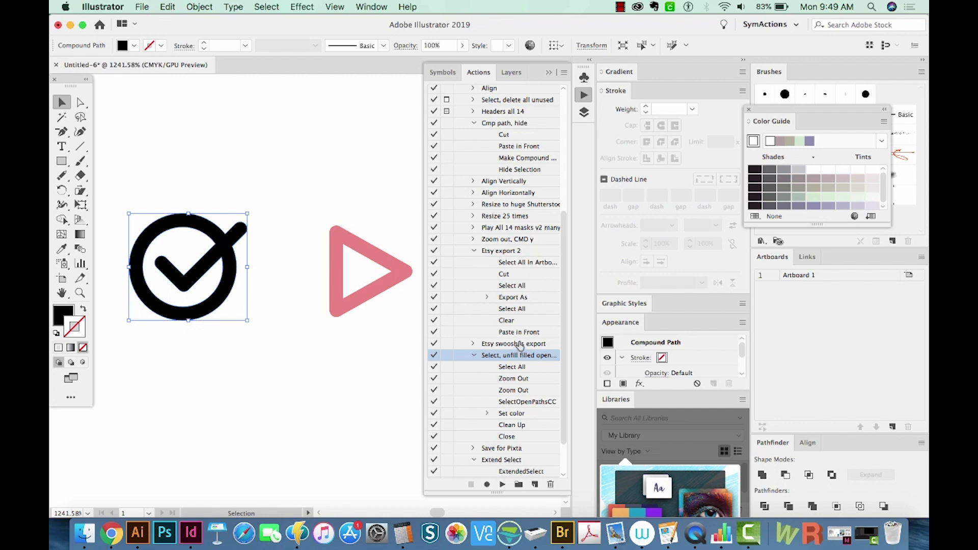
click(383, 289)
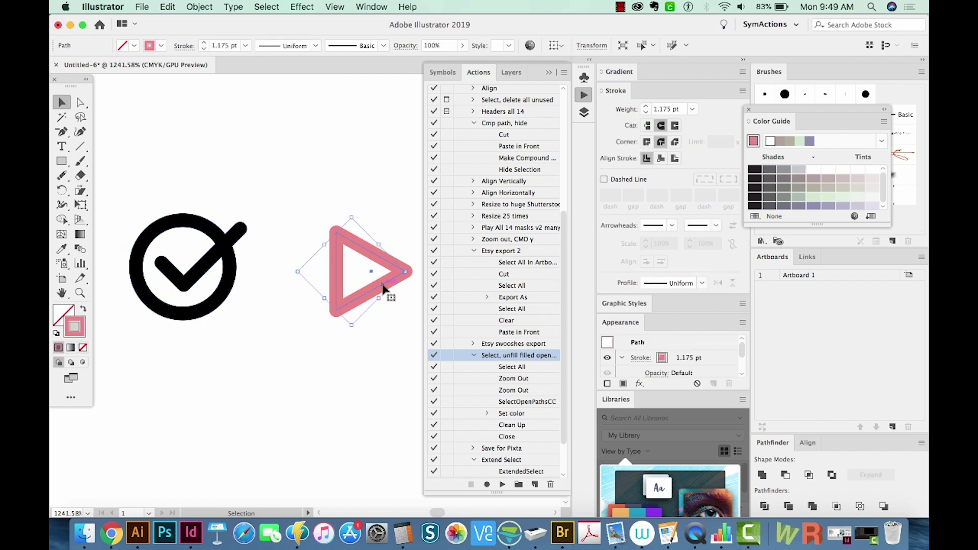
- Expand the triangle, make it a compound path, and eyedropper the checkmark's black fill onto it
key(super+shift+e)
key(Return)
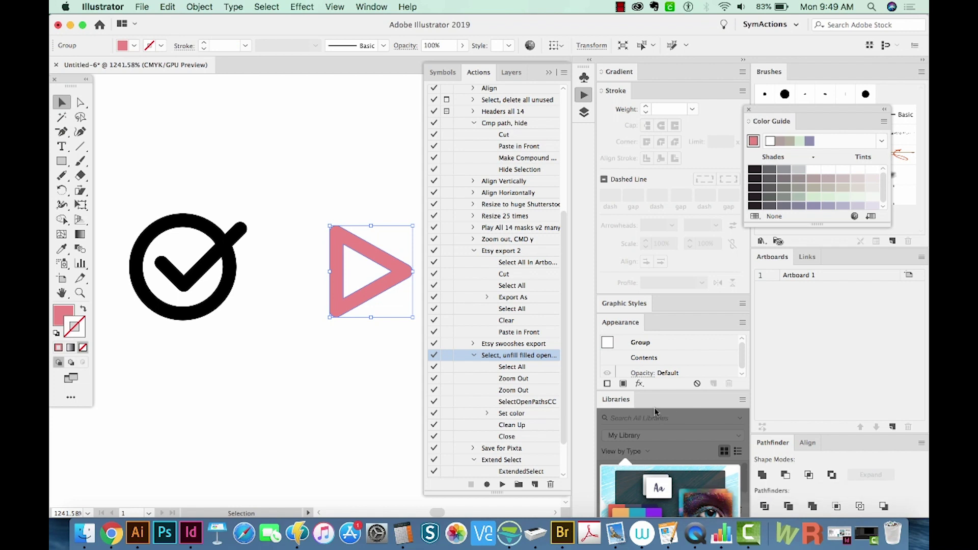
key(F2)
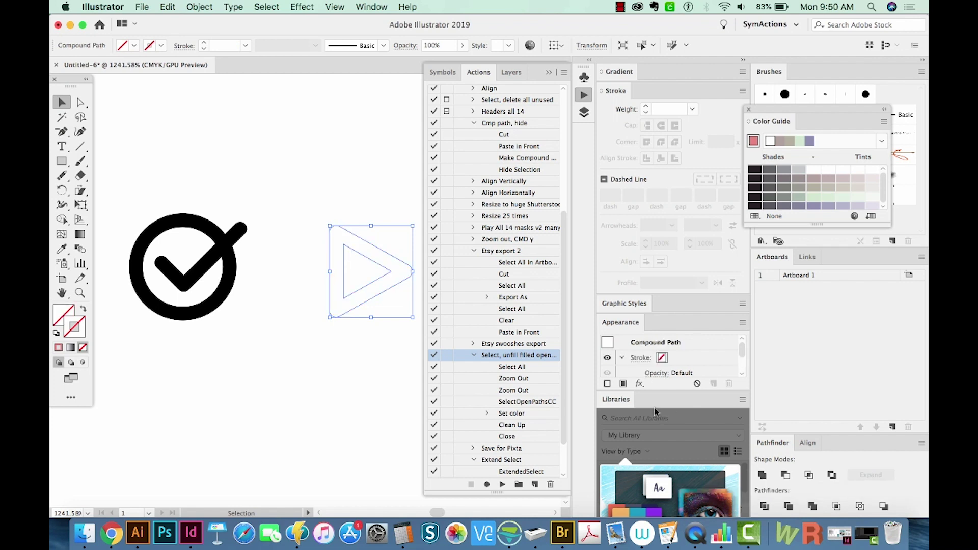
key(i)
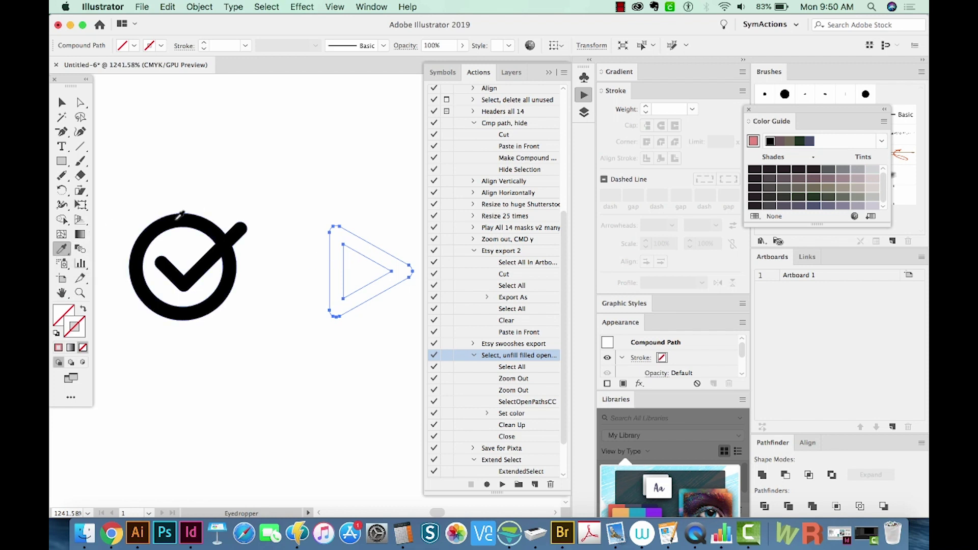
click(177, 218)
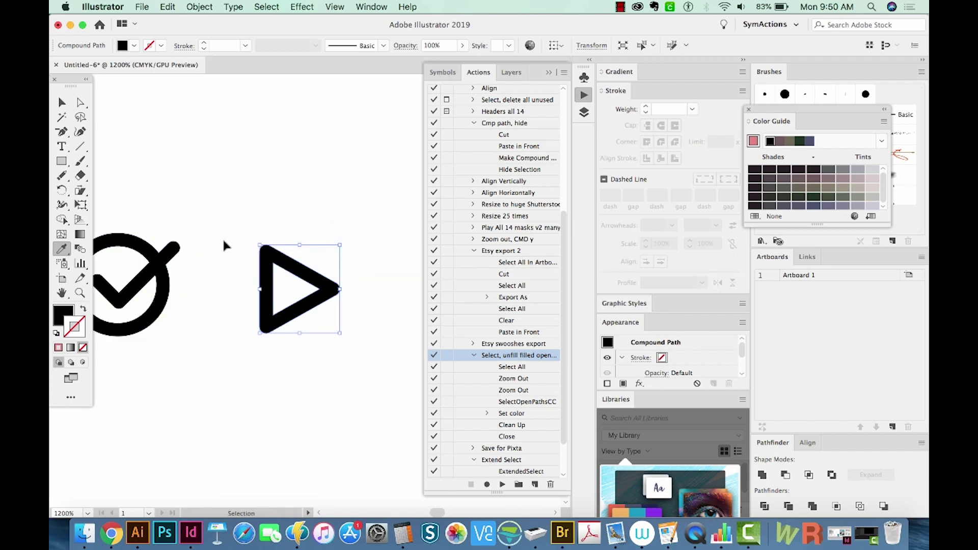
- Zoom out and pan to show both black icons, then select them together
key(super+minus)
drag(269, 206, 304, 192)
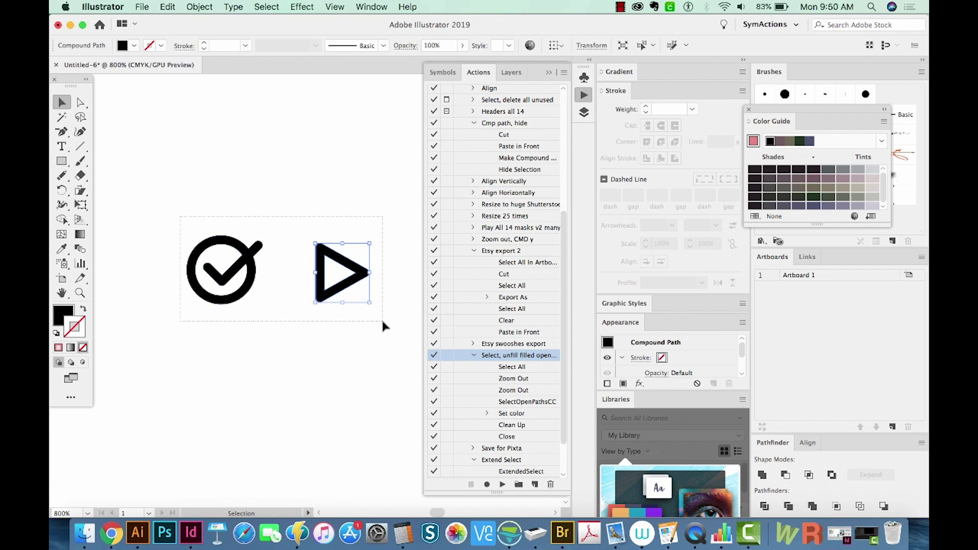
key(super+a)
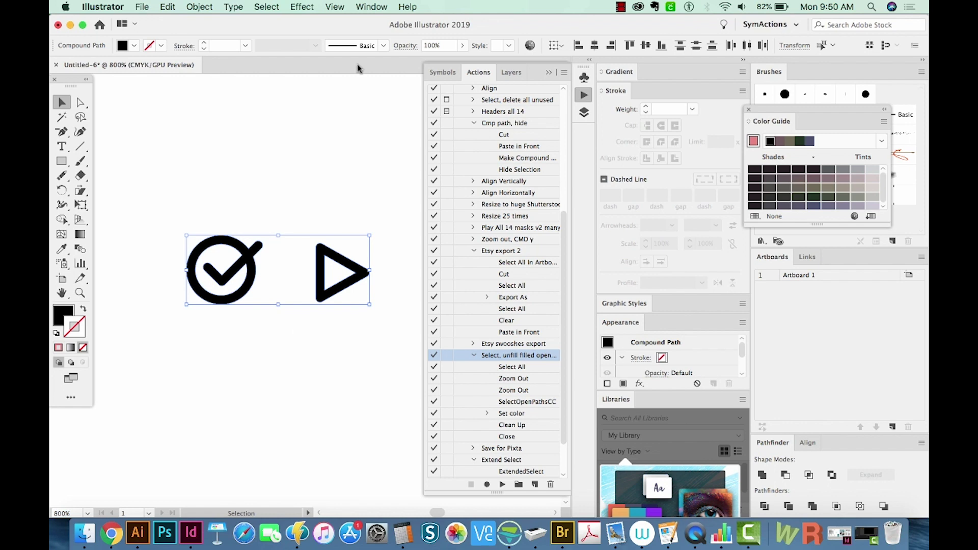
click(377, 8)
- Add both icons to a new Fontself Maker font, mapping the check to 'o' and triangle to '>'
mouse_move(382, 88)
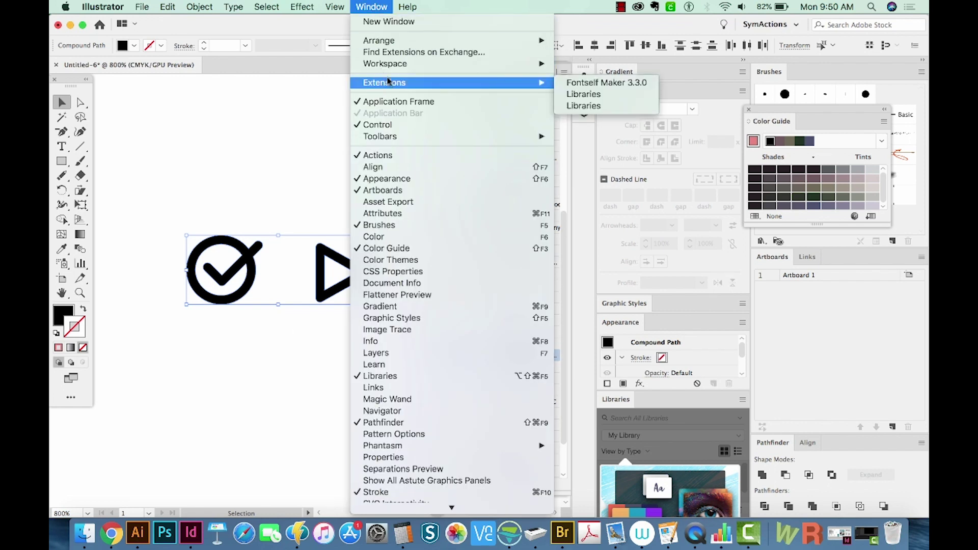
click(571, 86)
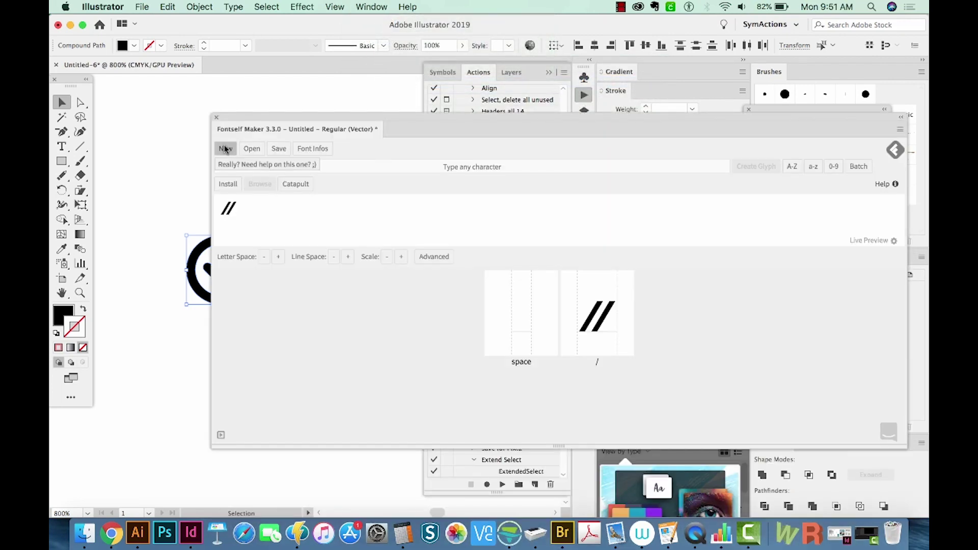
click(224, 148)
click(657, 318)
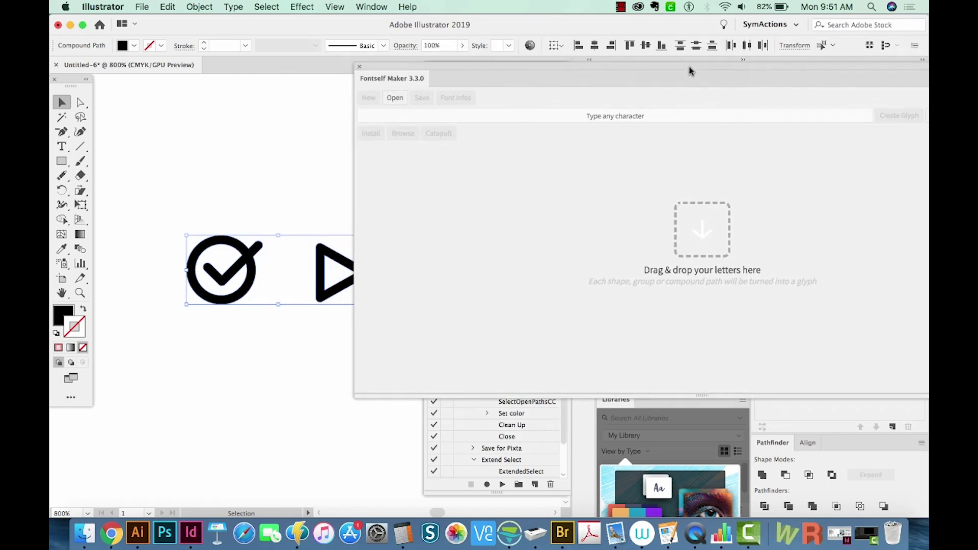
drag(244, 255, 589, 328)
click(710, 312)
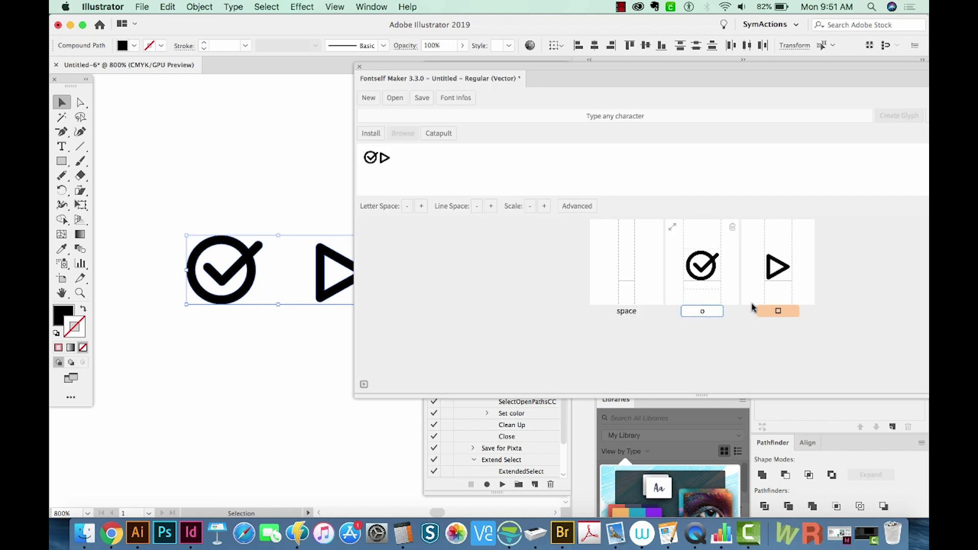
click(778, 311)
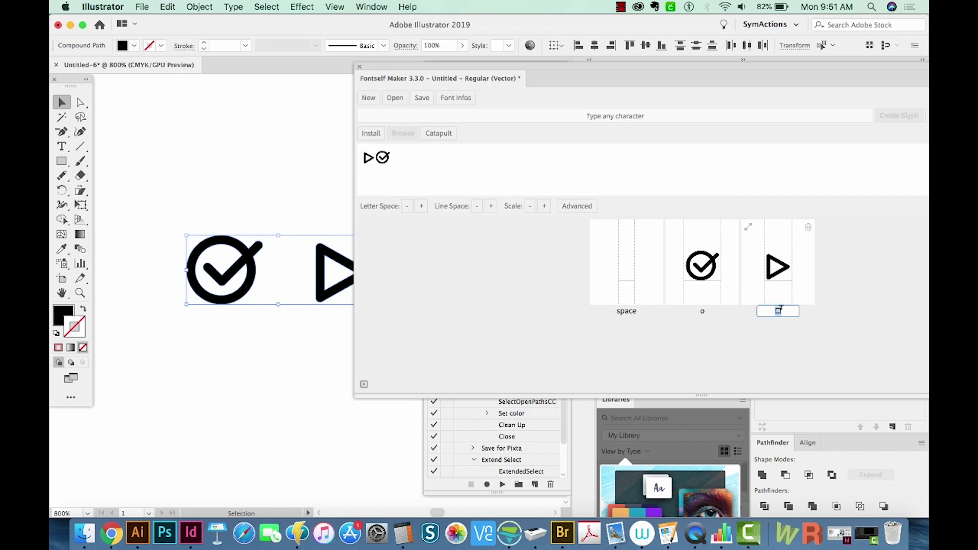
text(>)
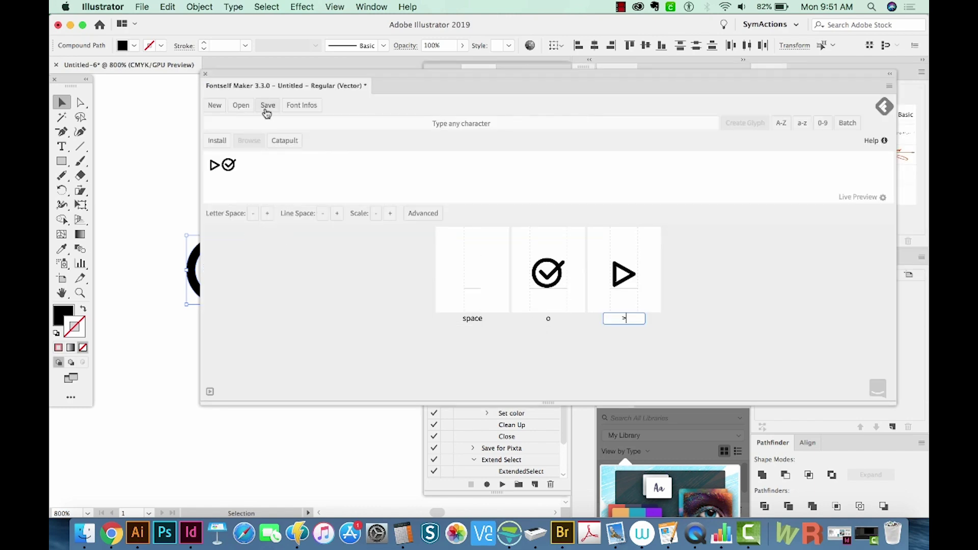
- Save the Fontself font as Bullets2.otf on the Desktop
click(268, 108)
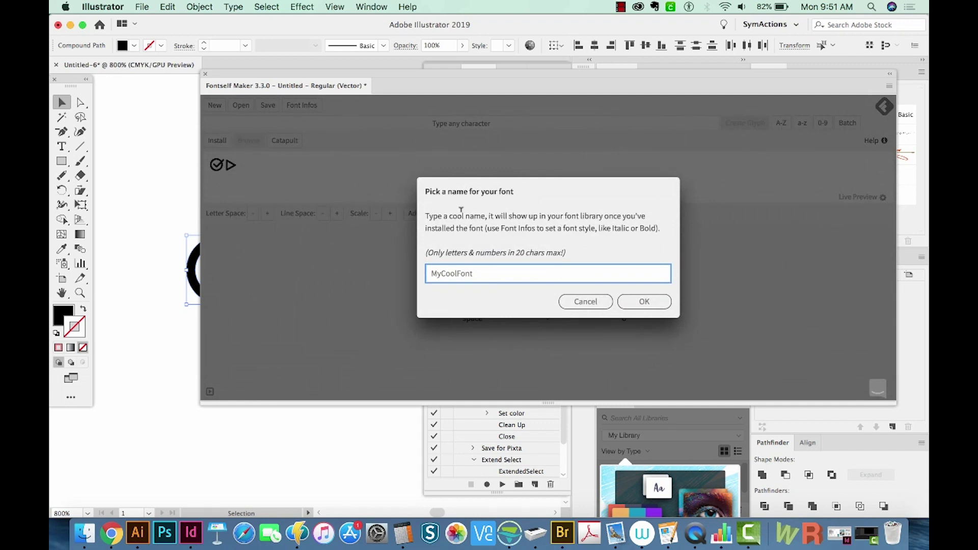
text(bu)
click(628, 302)
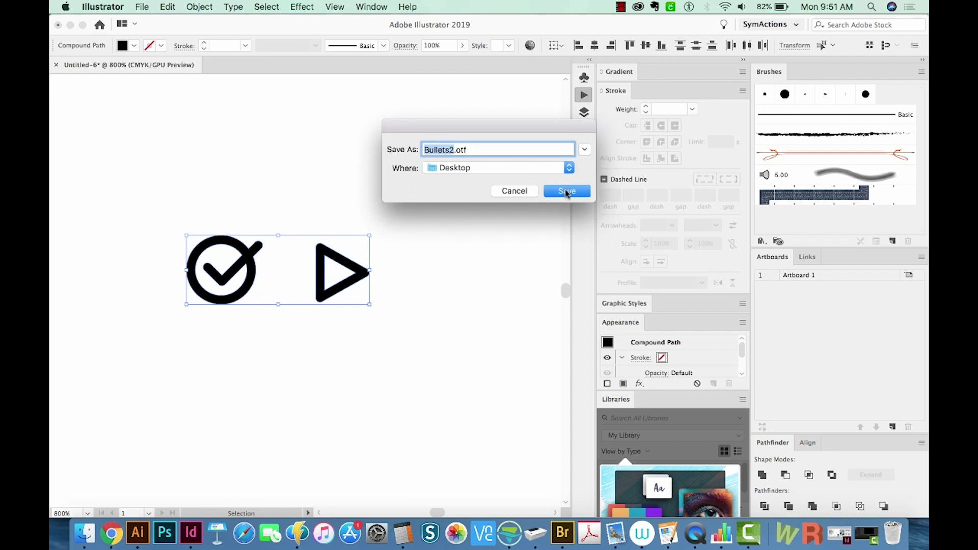
click(567, 192)
- Open Bullets2.otf from the Desktop in Font Book and install it
click(85, 536)
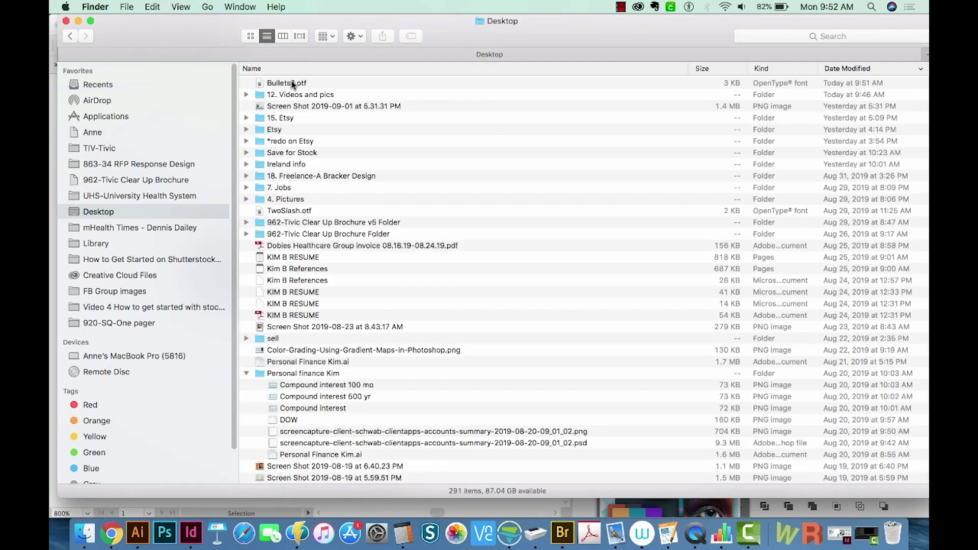
click(293, 85)
double_click(293, 85)
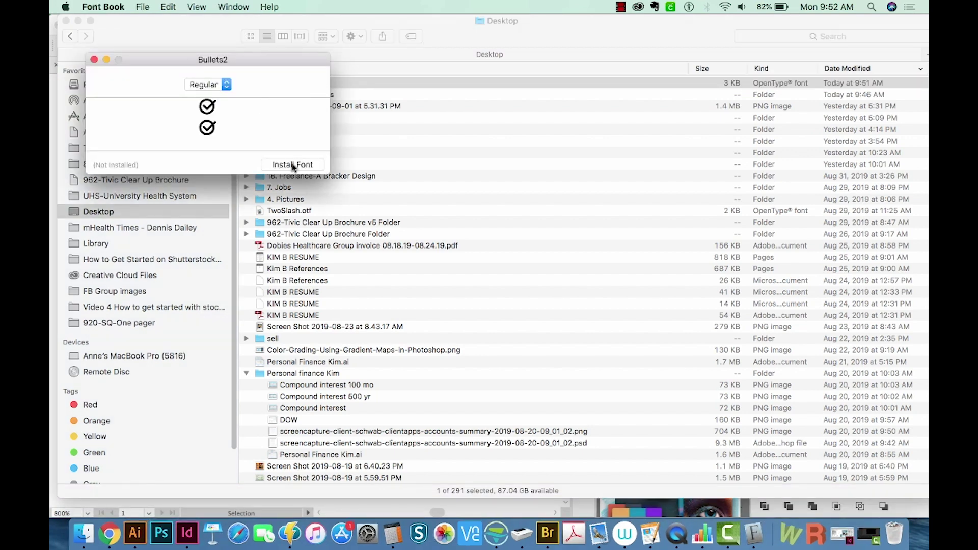
click(292, 164)
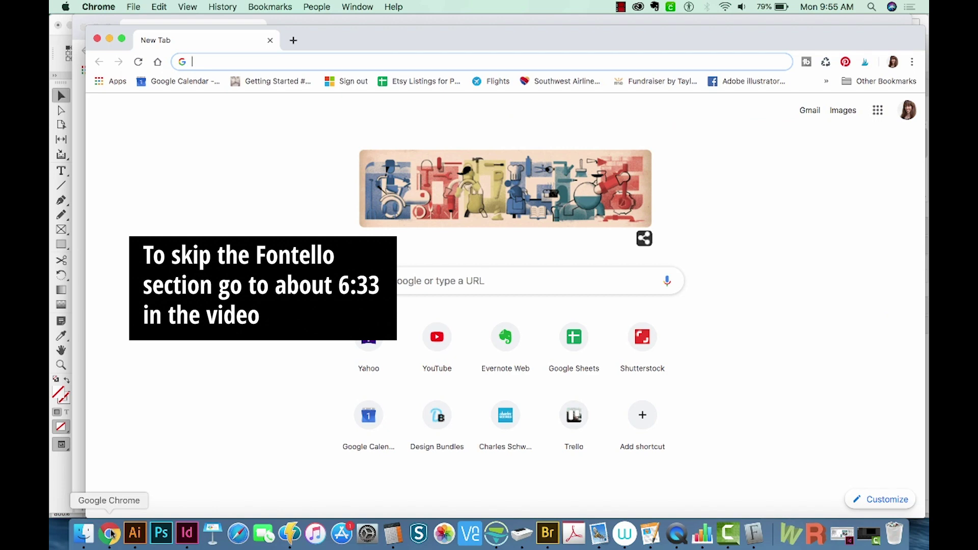
- Search for fontello in Chrome, open fontello.com, and clear the four selected custom icons
text(fontello )
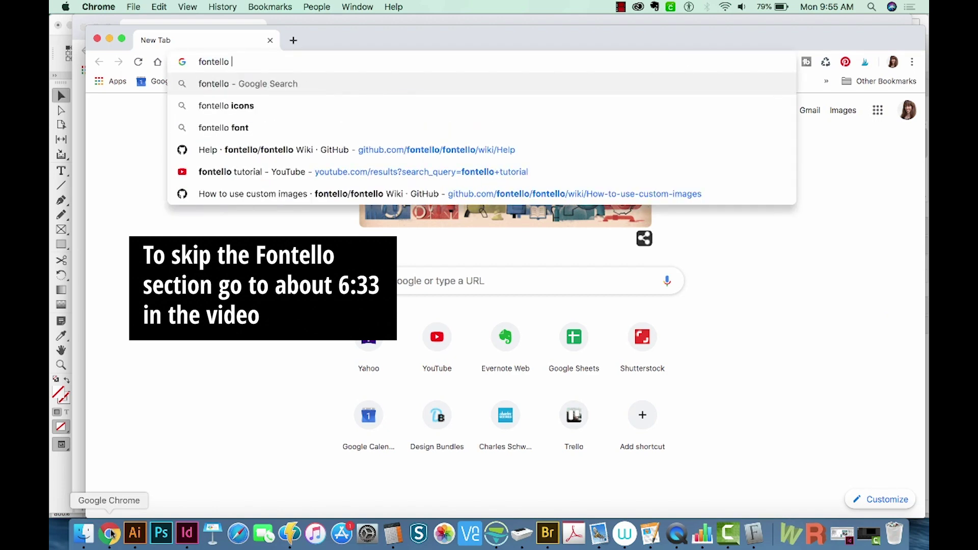
text(tu)
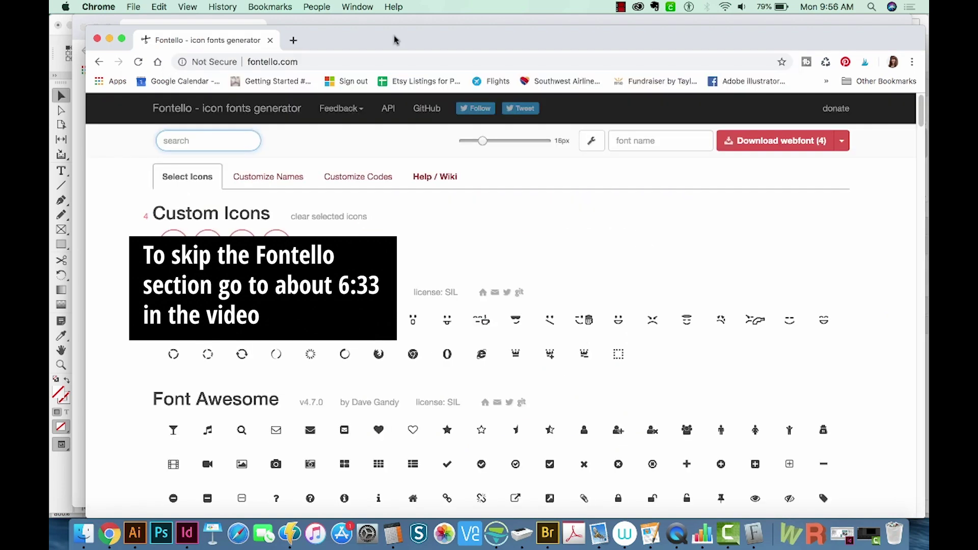
drag(395, 39, 379, 39)
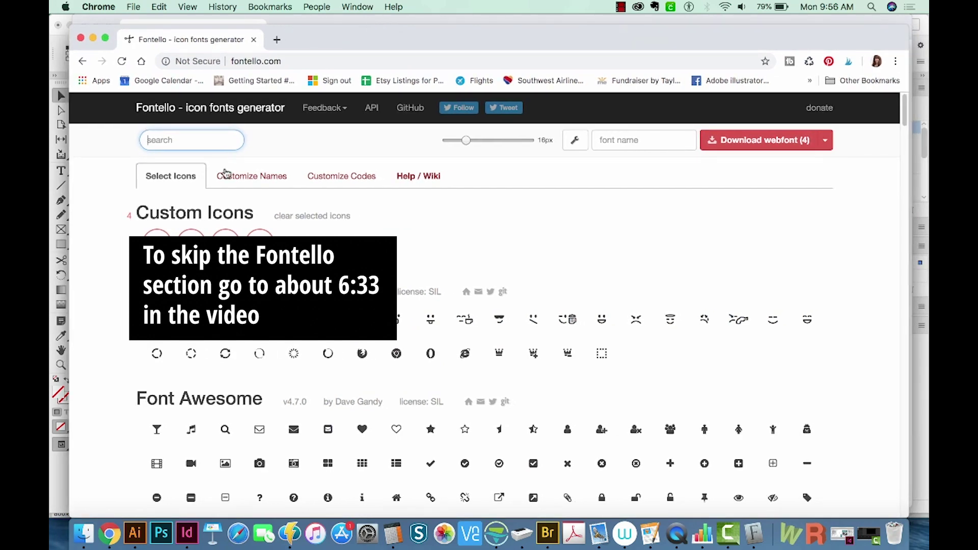
click(363, 243)
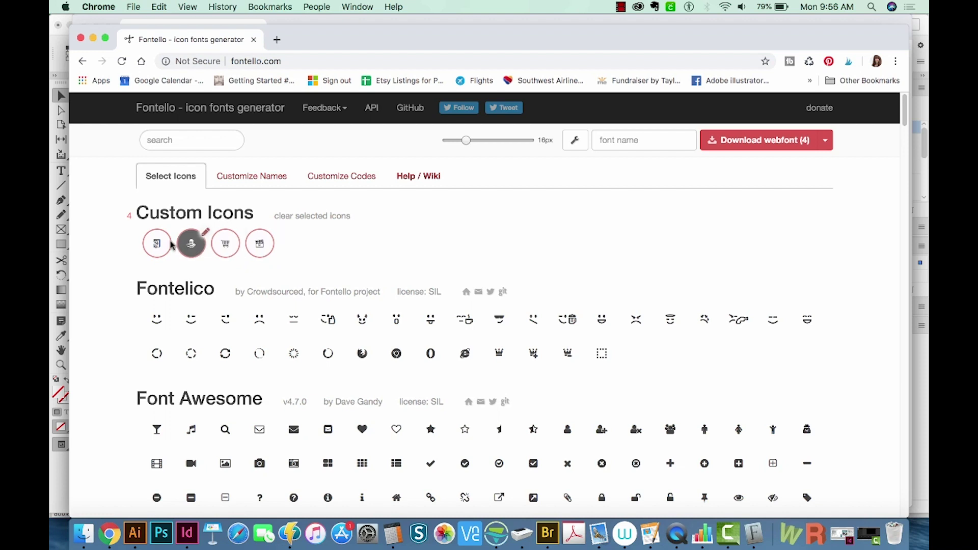
click(304, 219)
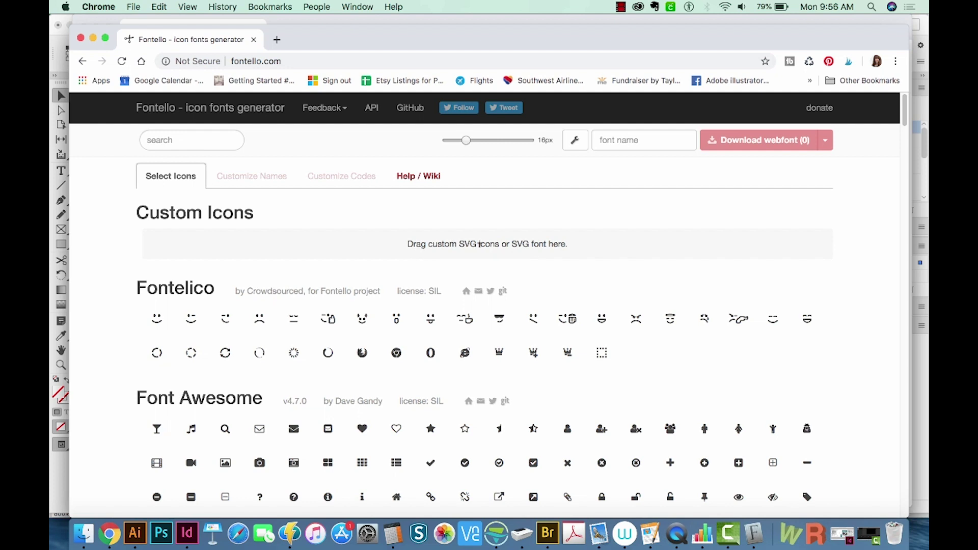
- Back in Illustrator, resize Artboard 1 to 300 × 300 pt and add a new artboard beside it
click(132, 537)
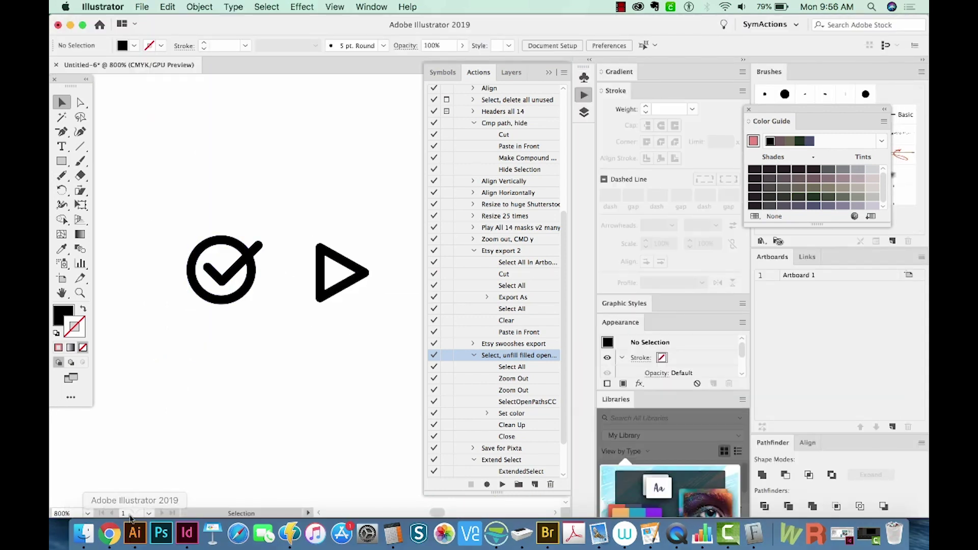
key(super+0)
key(shift+o)
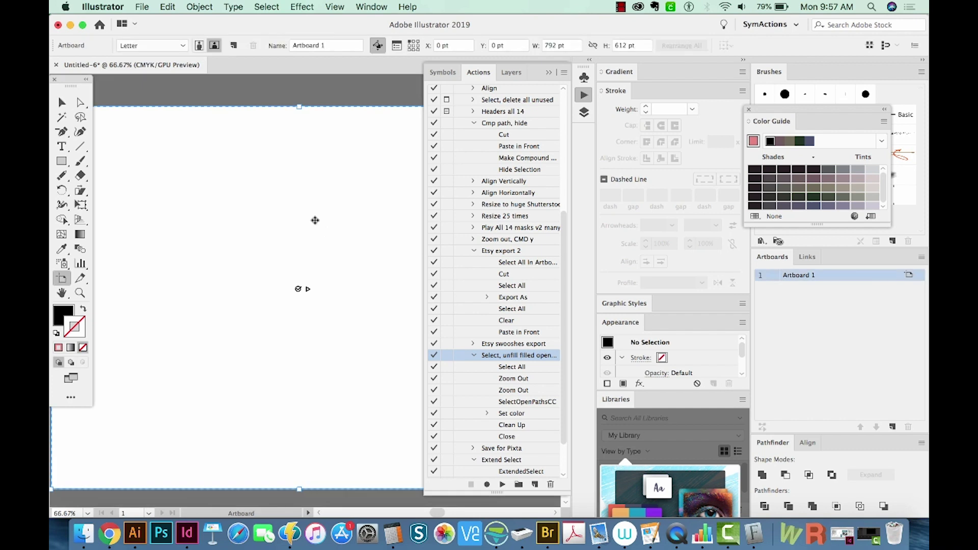
click(561, 46)
text(300)
key(Tab)
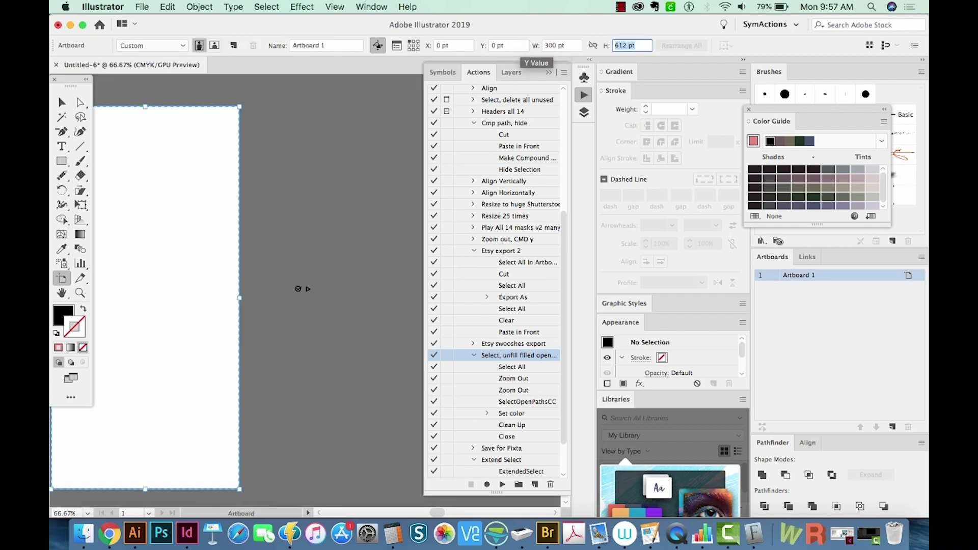
text(300)
key(Return)
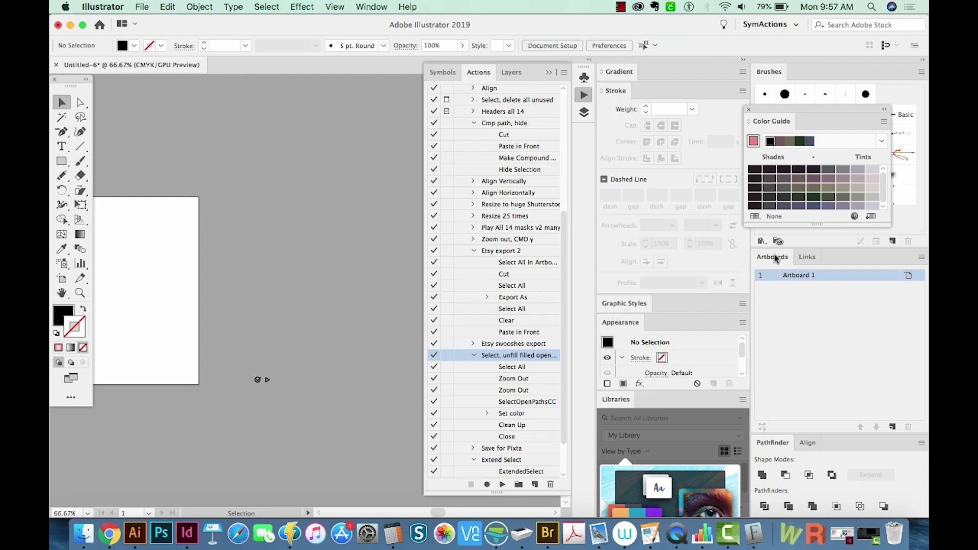
click(892, 427)
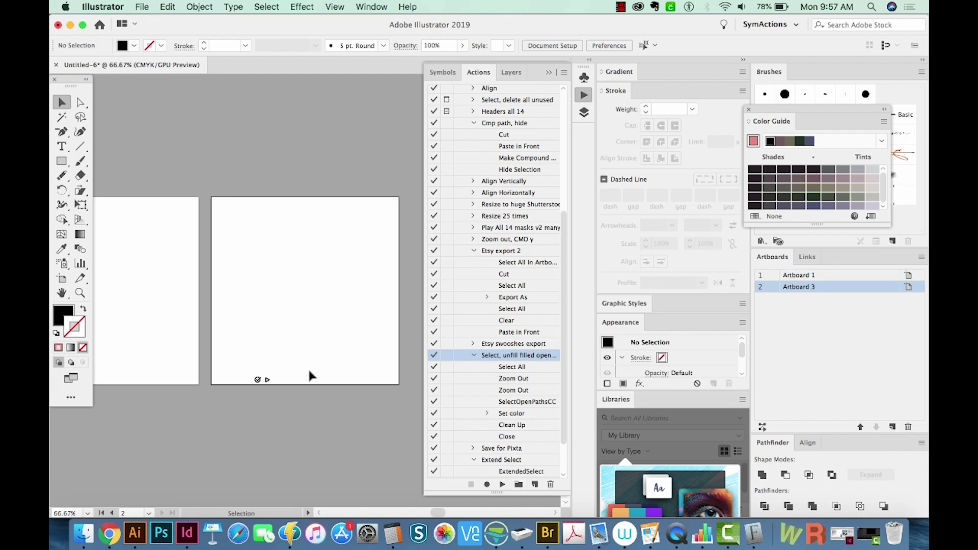
- Scale up the check-circle and triangle icons so each fills its own artboard
drag(243, 402, 244, 403)
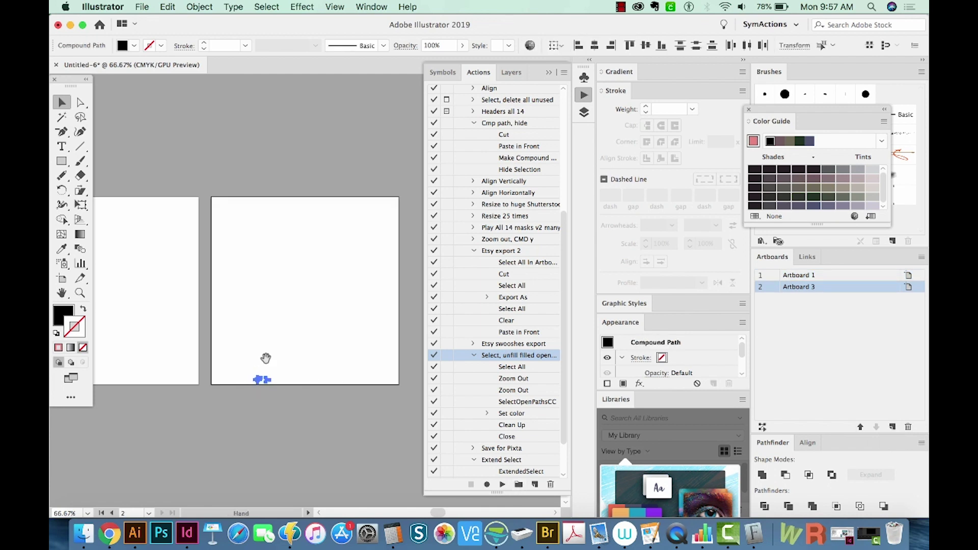
drag(273, 374, 526, 113)
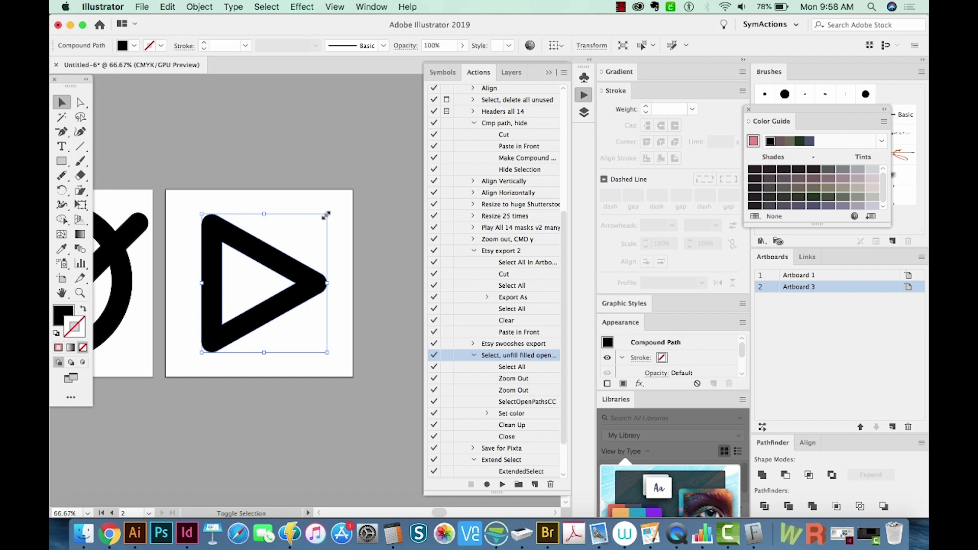
drag(326, 215, 349, 194)
drag(214, 250, 392, 263)
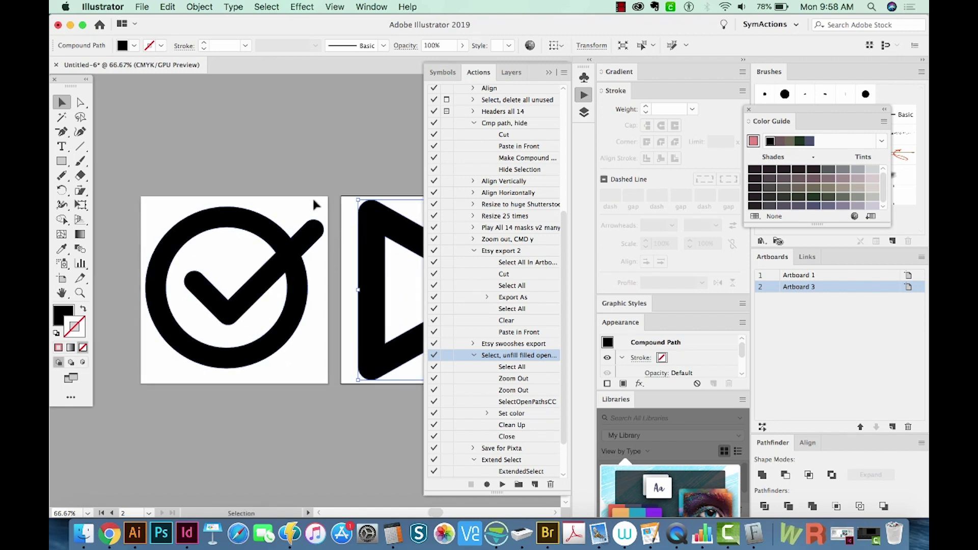
- Centre the check icon and the triangle on their artboards using Align To Artboard
click(288, 261)
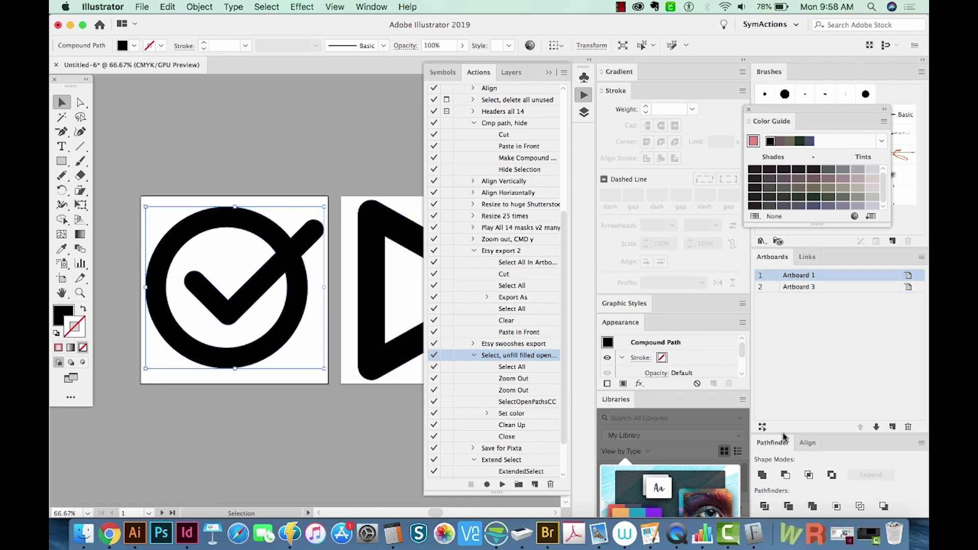
click(807, 445)
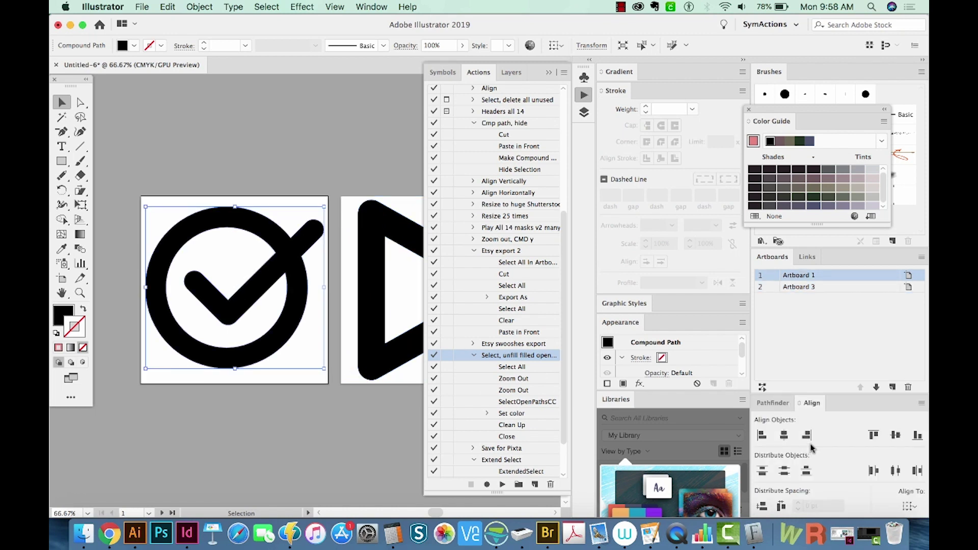
click(914, 506)
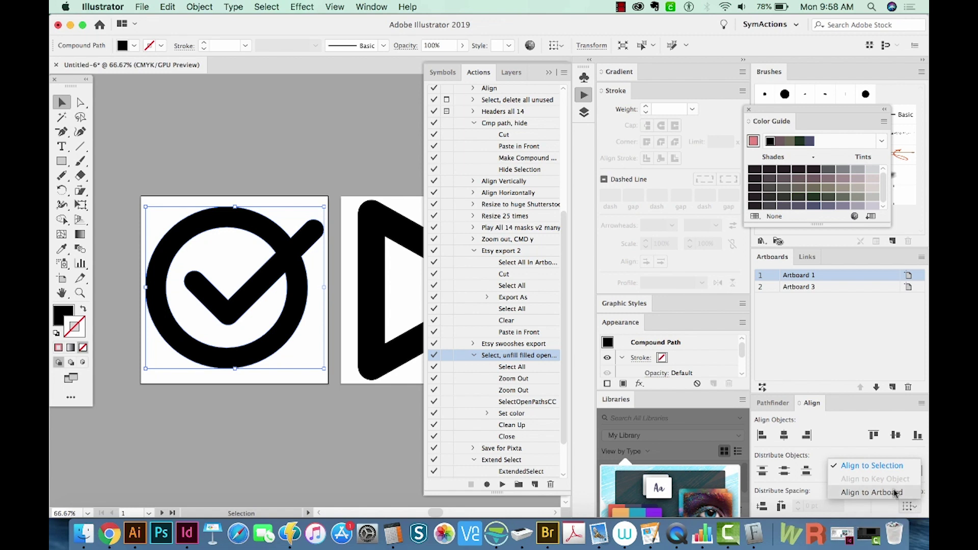
click(895, 493)
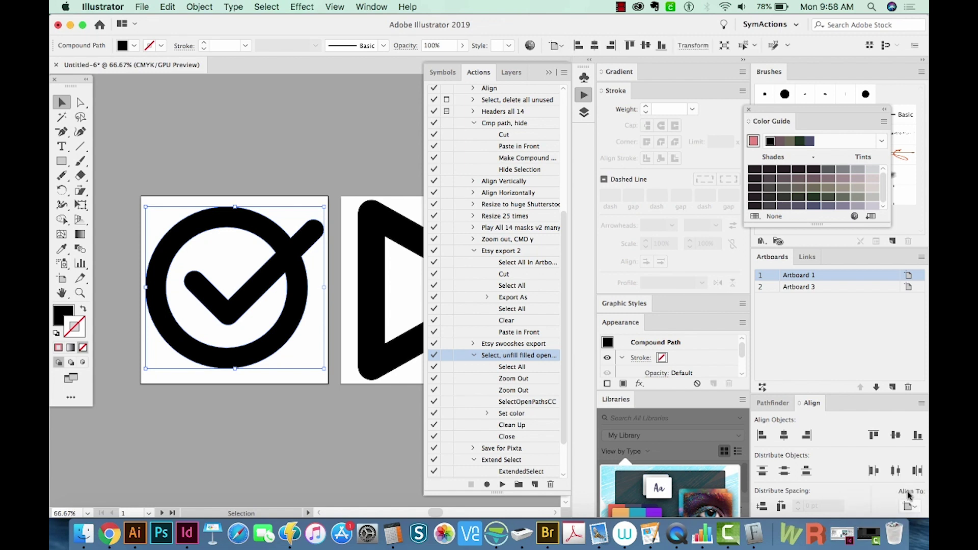
click(895, 435)
click(374, 326)
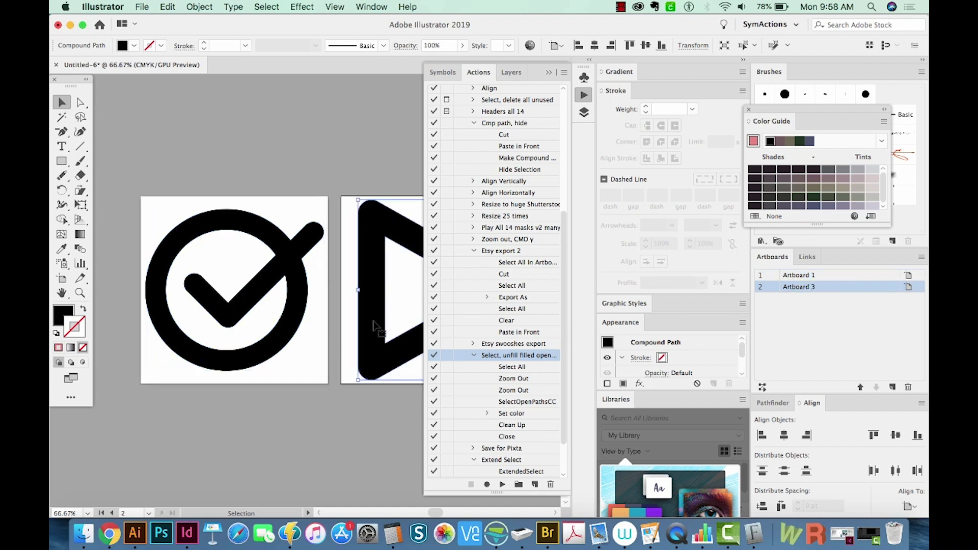
click(783, 436)
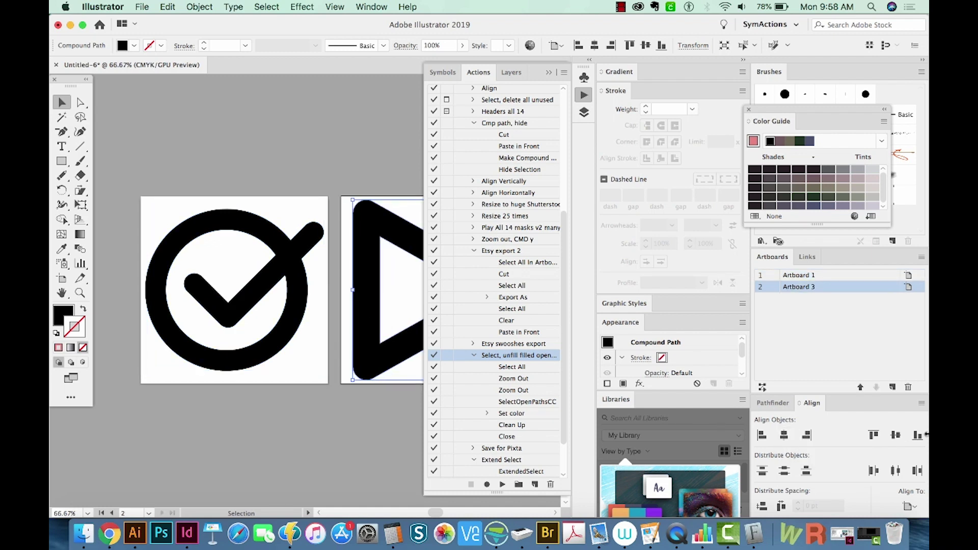
click(895, 436)
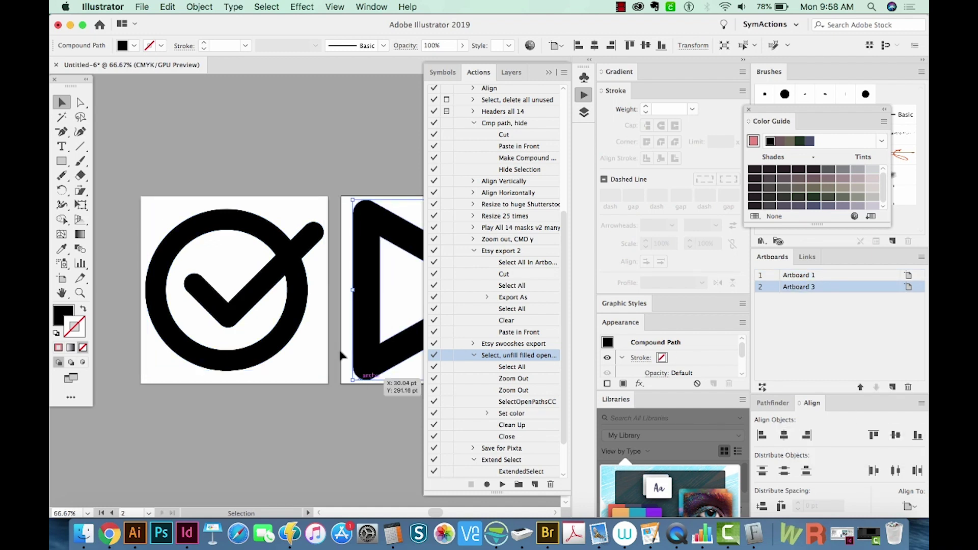
drag(328, 332, 263, 303)
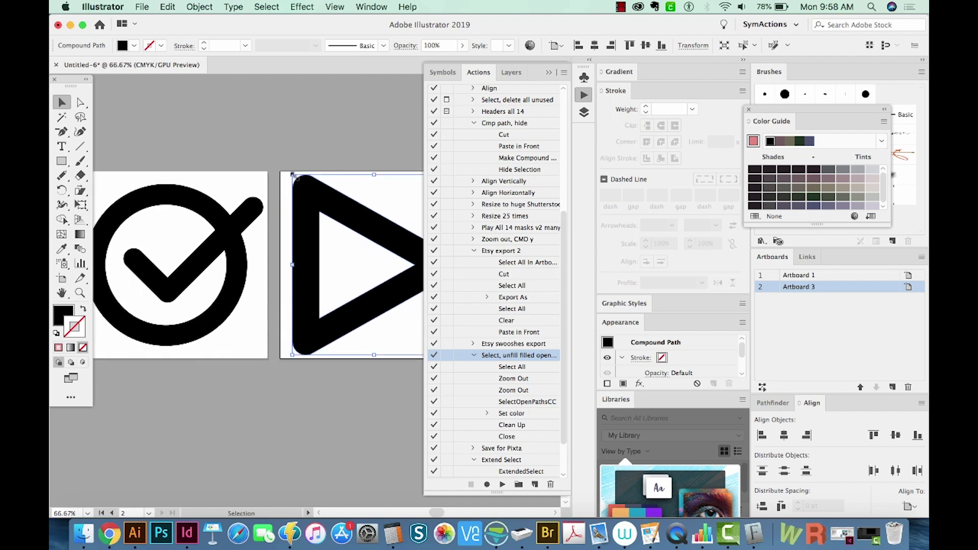
- Export each artboard as a separate SVG file, icons-01.svg and icons-02.svg, to the Desktop
click(142, 8)
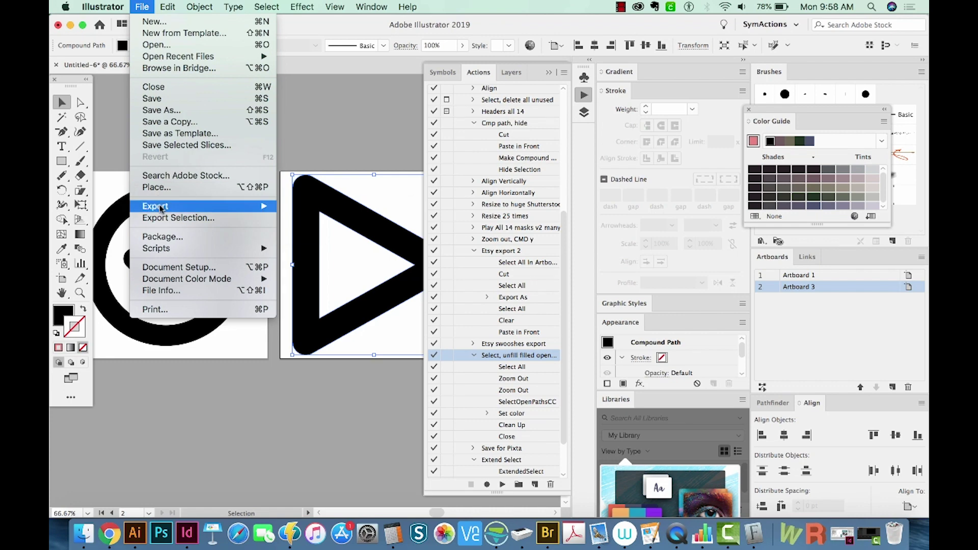
mouse_move(160, 208)
click(293, 218)
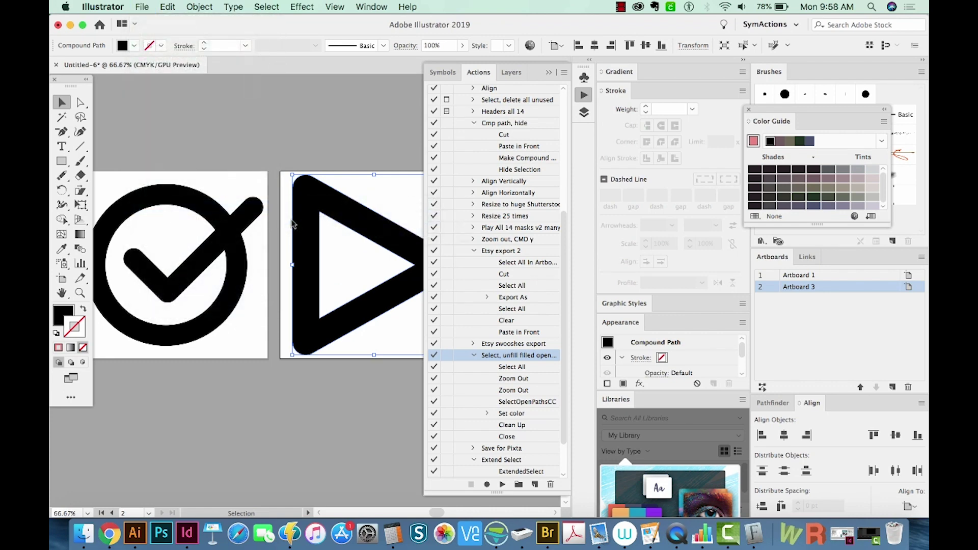
click(454, 352)
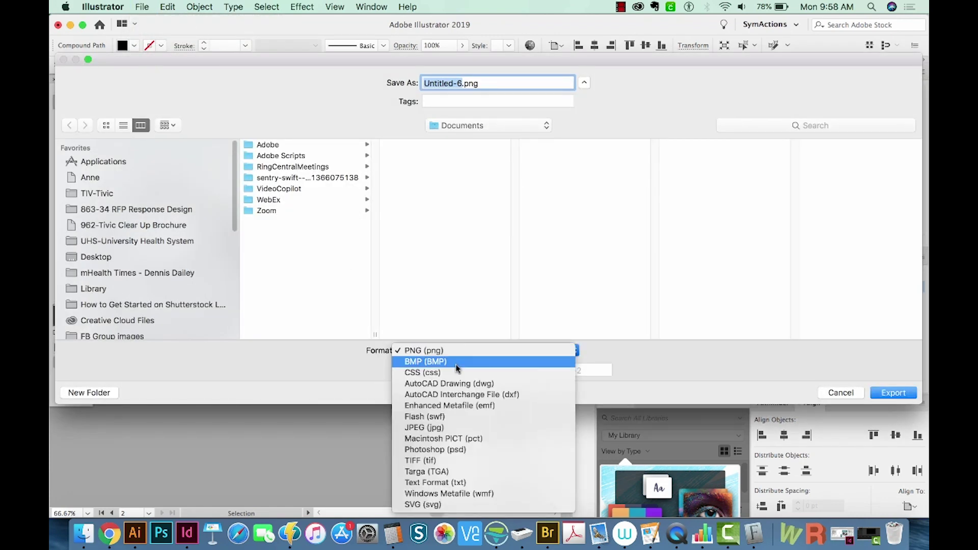
click(447, 504)
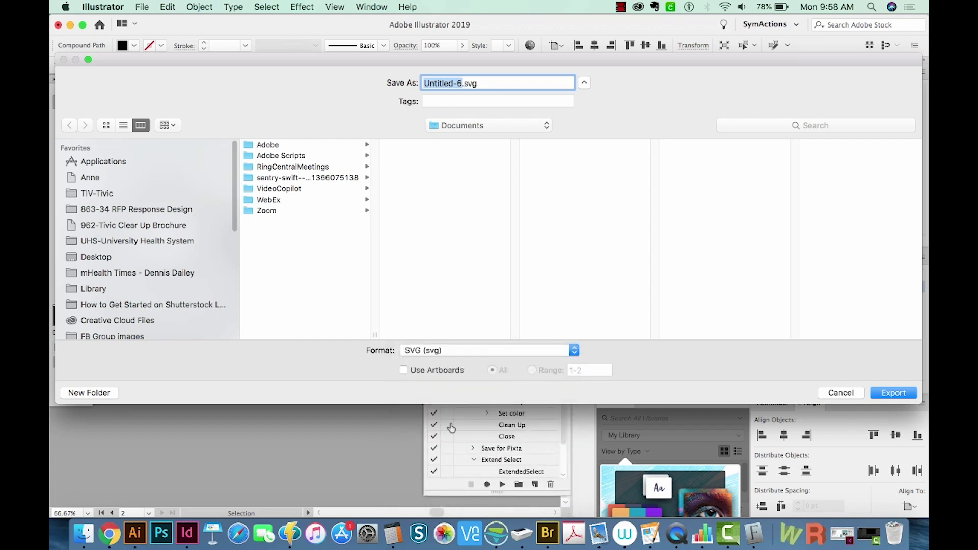
click(403, 371)
key(super+shift+d)
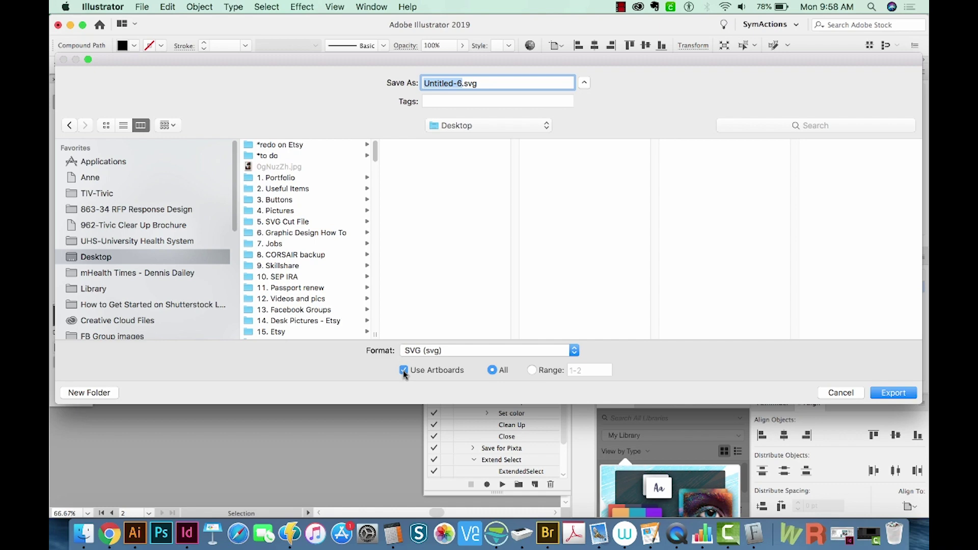
text(next)
key(Return)
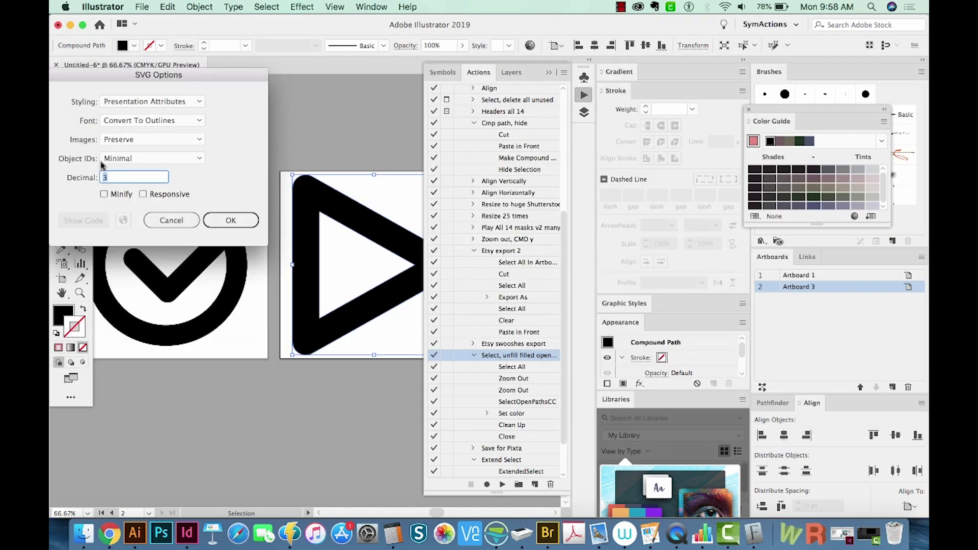
click(229, 221)
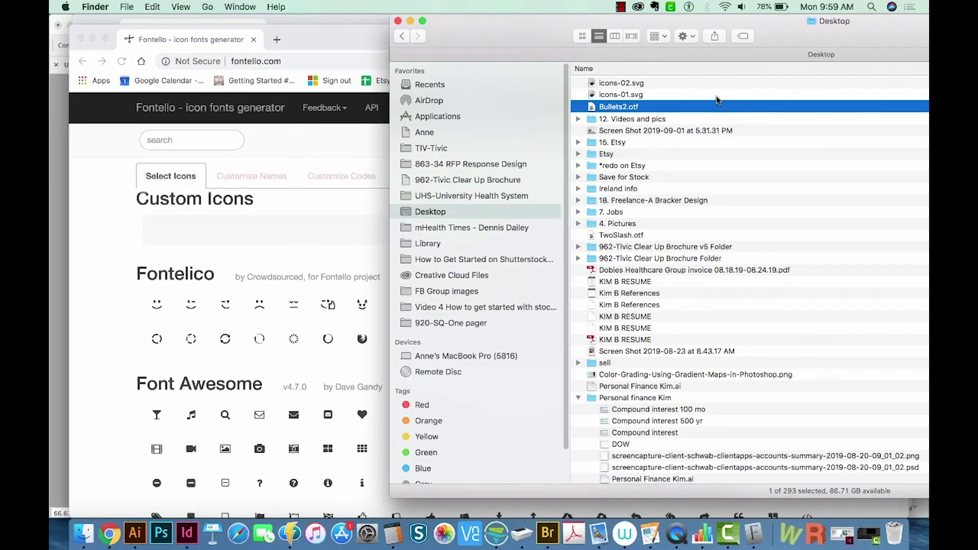
- Import icons-01.svg and icons-02.svg into Fontello Custom Icons, select them, and open the downloaded zip
click(676, 83)
shift+click(667, 95)
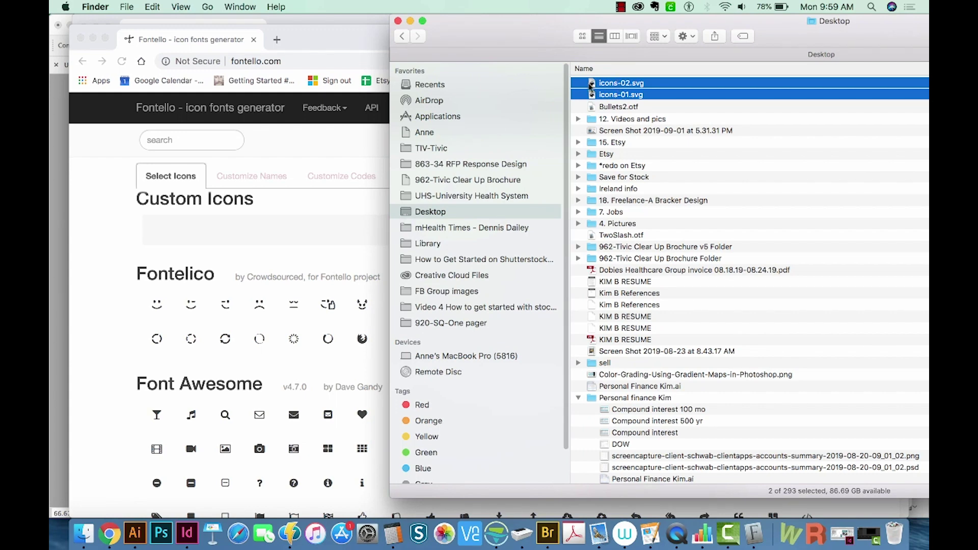
drag(591, 86, 278, 232)
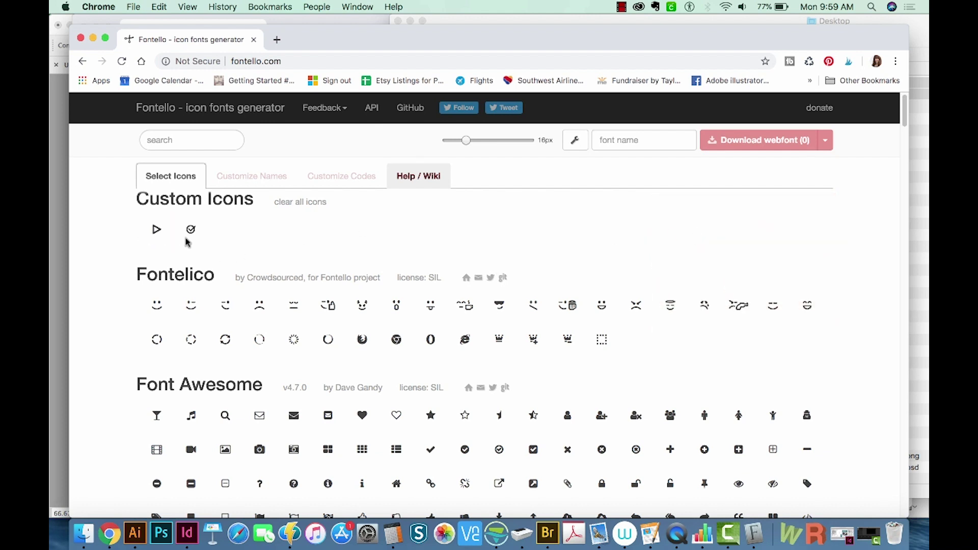
click(153, 229)
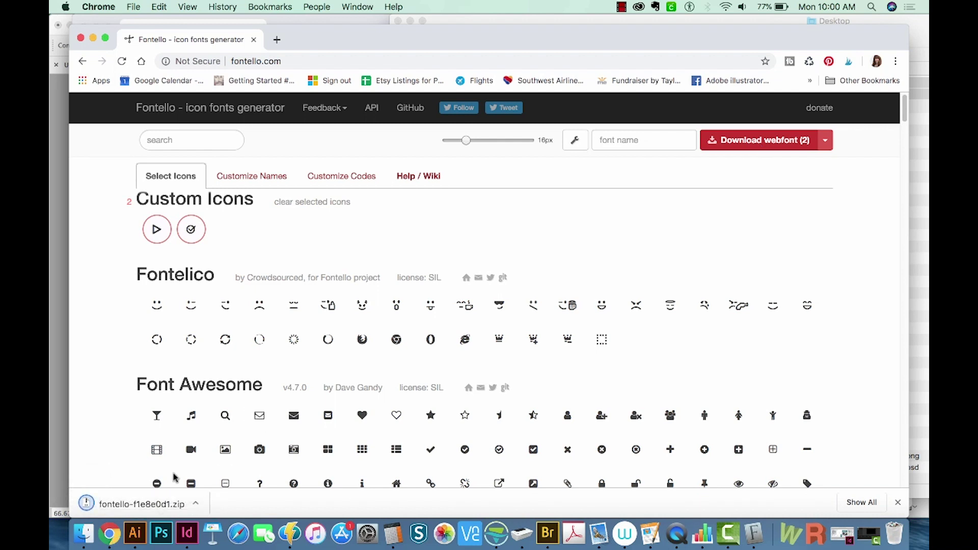
click(145, 506)
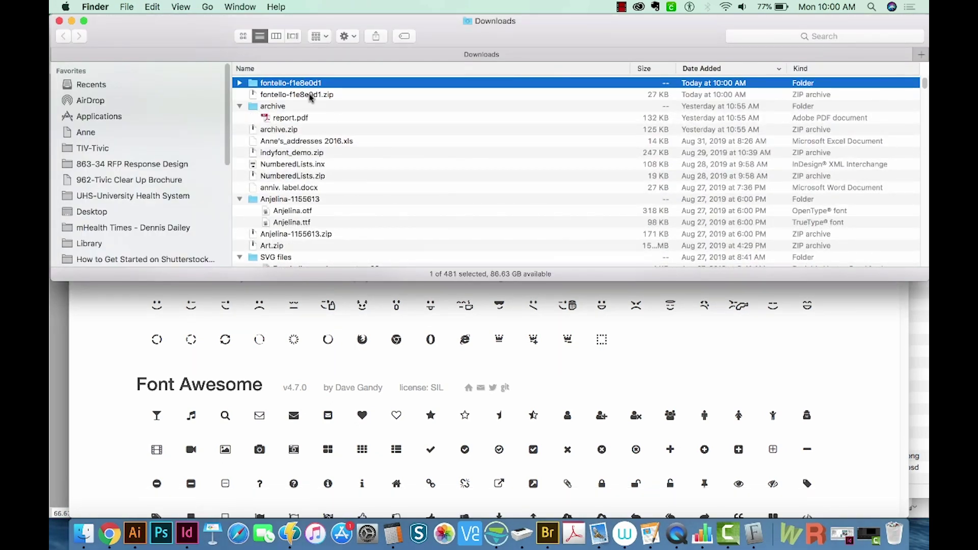
- Install fontello.ttf from the unpacked fontello font folder through the Font Book preview
click(240, 84)
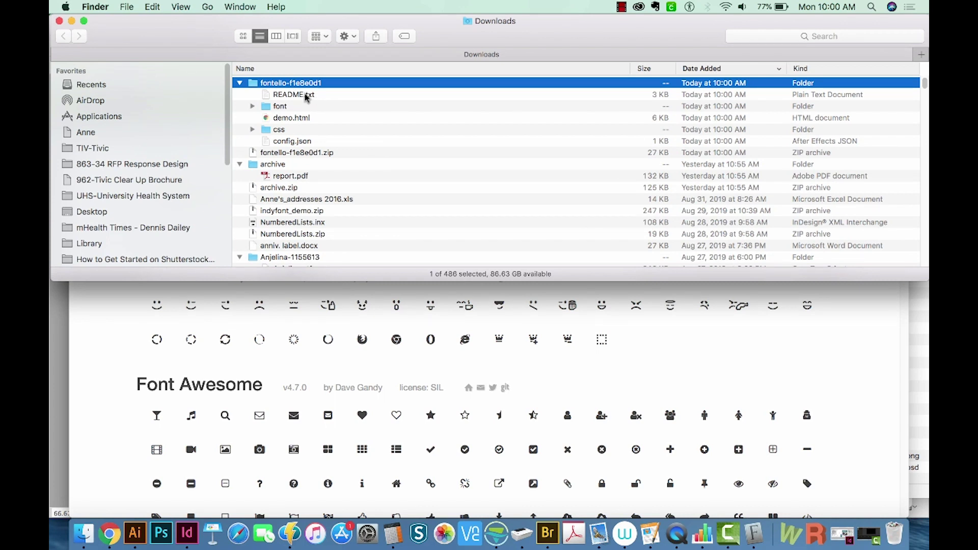
click(252, 107)
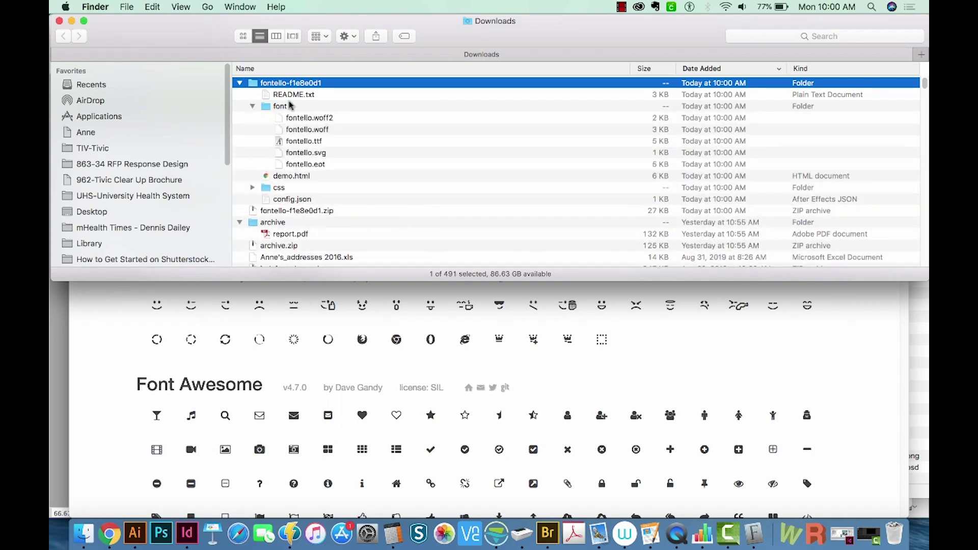
click(306, 143)
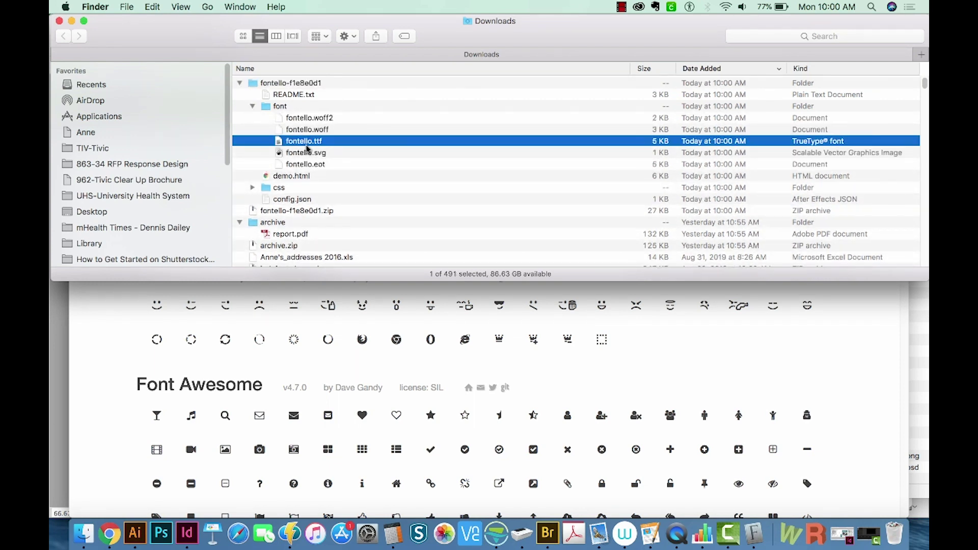
double_click(307, 148)
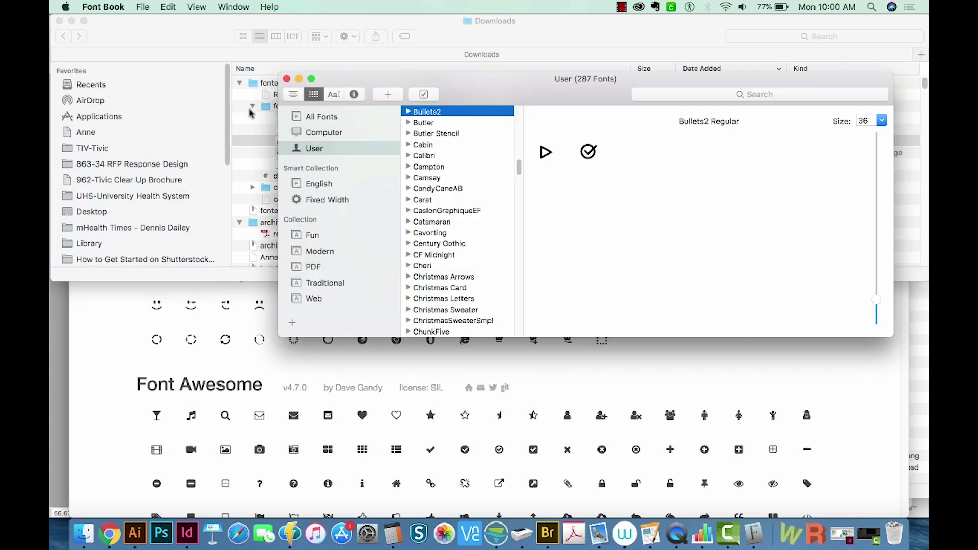
click(259, 130)
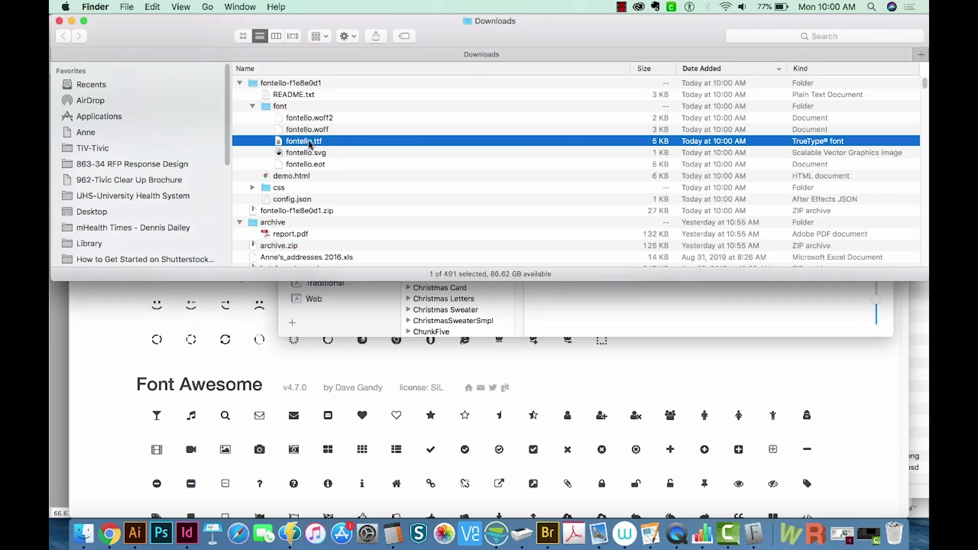
double_click(309, 142)
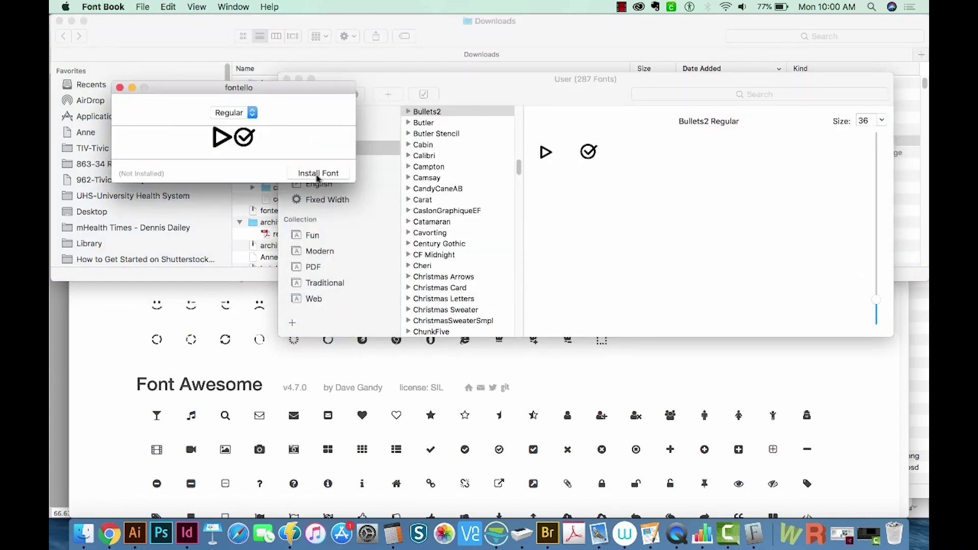
click(317, 174)
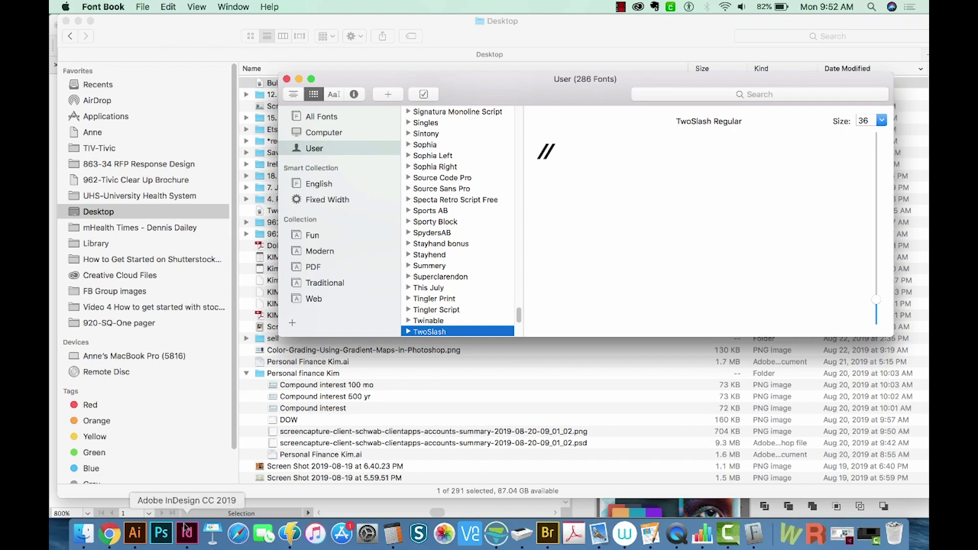
click(187, 534)
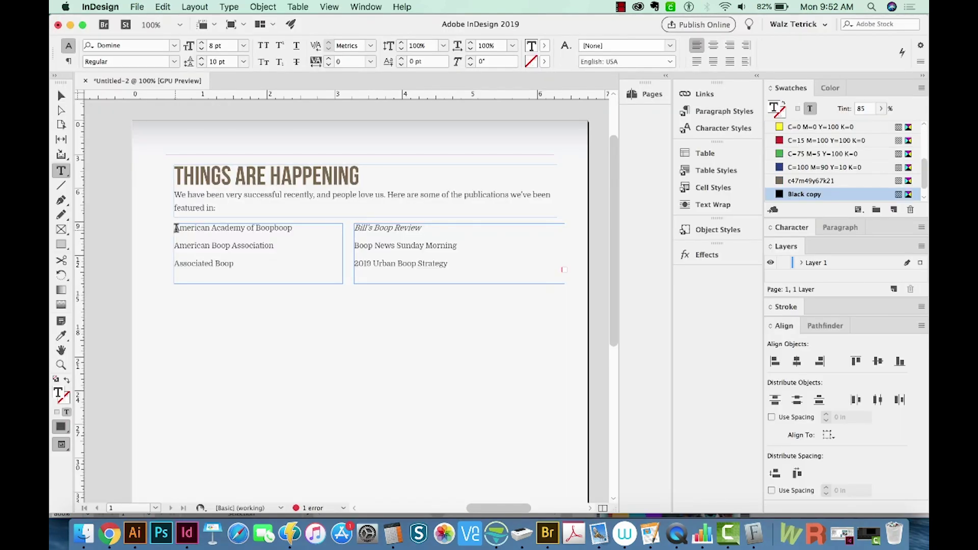
- Select both publication lists and make a new bulleted-list paragraph style for them
drag(254, 235, 468, 259)
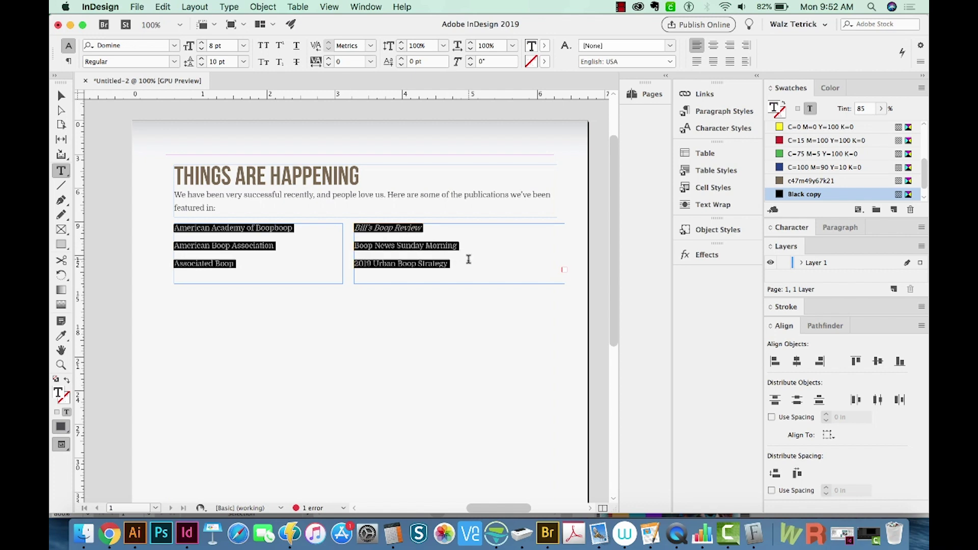
click(730, 112)
text(Bule)
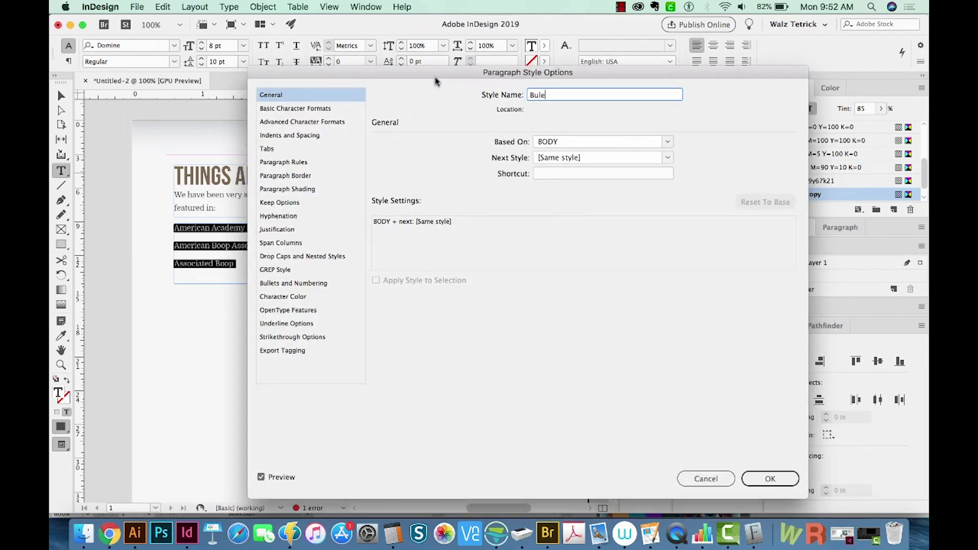
key(BackSpace)
text(lets)
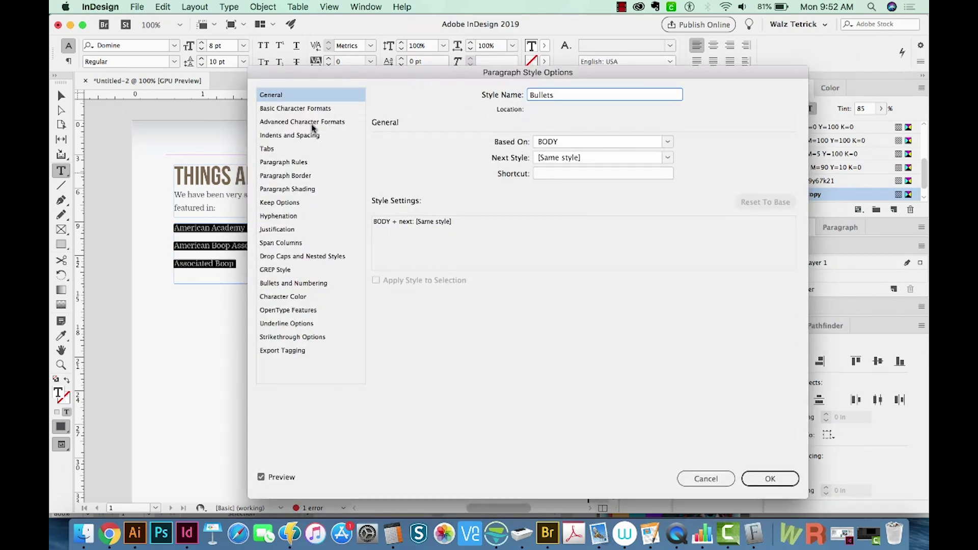
click(281, 284)
click(507, 151)
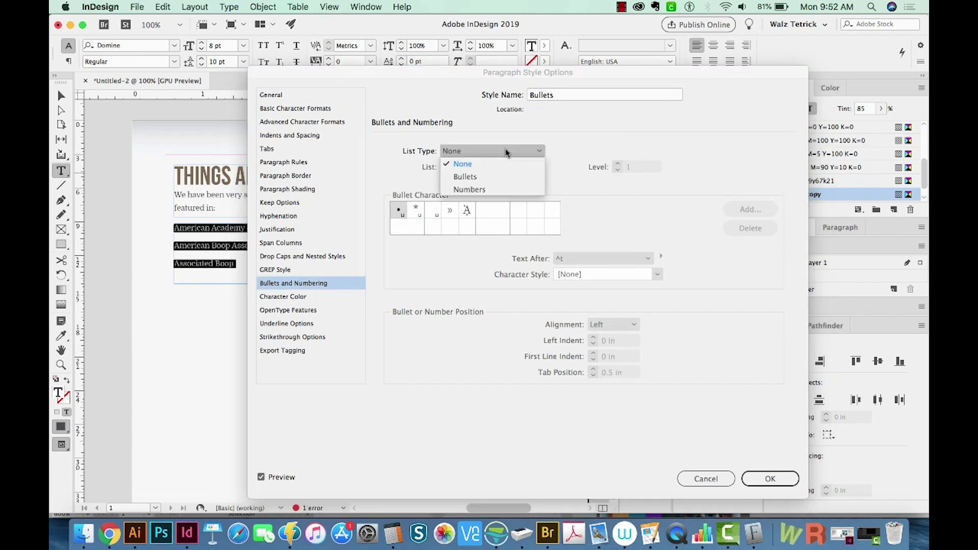
click(492, 178)
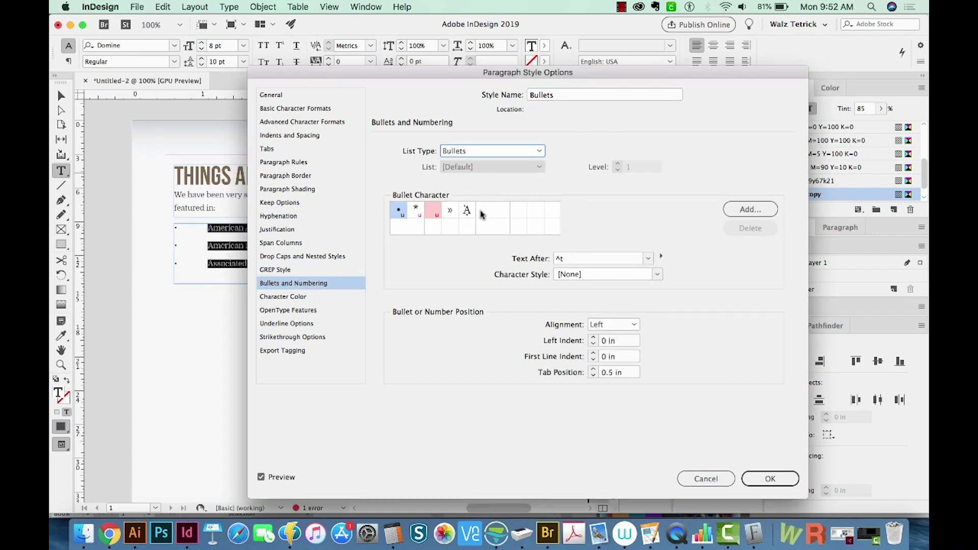
- Add the check-circle glyph from the Bullets2 font and make it the style's bullet character
click(747, 210)
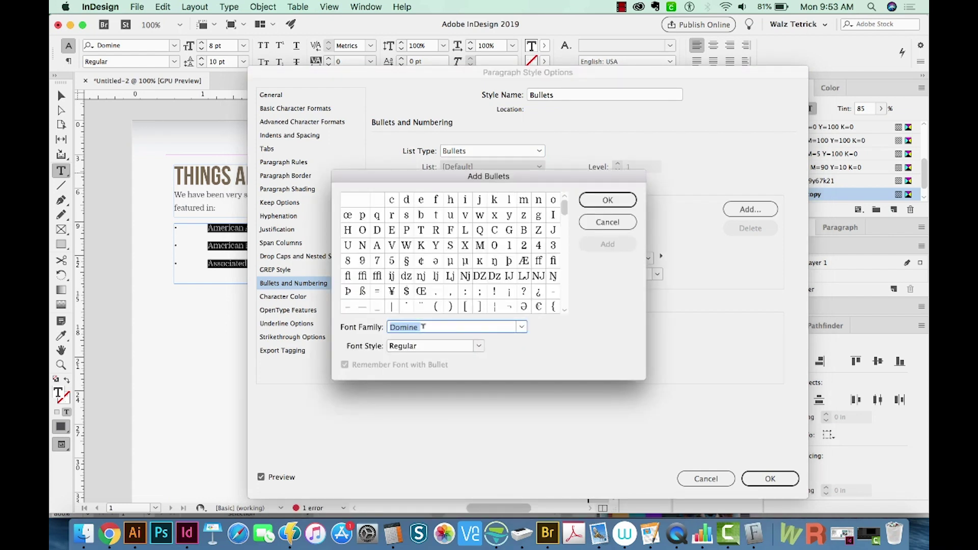
text(Bullets2)
key(Tab)
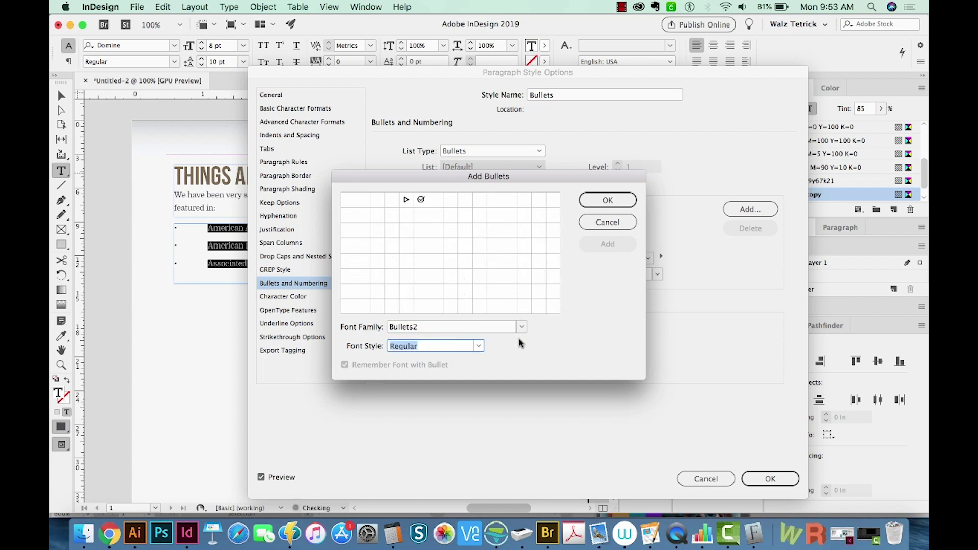
click(421, 199)
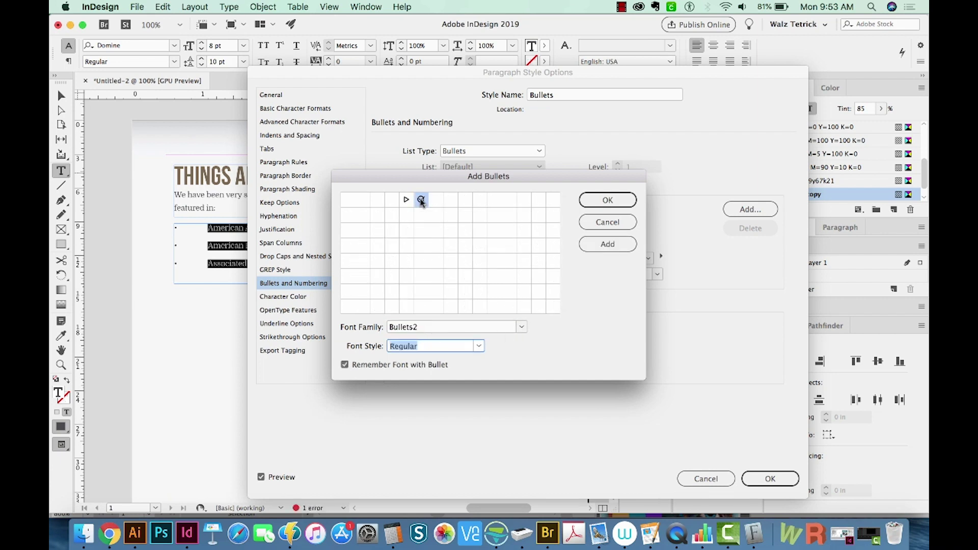
click(604, 202)
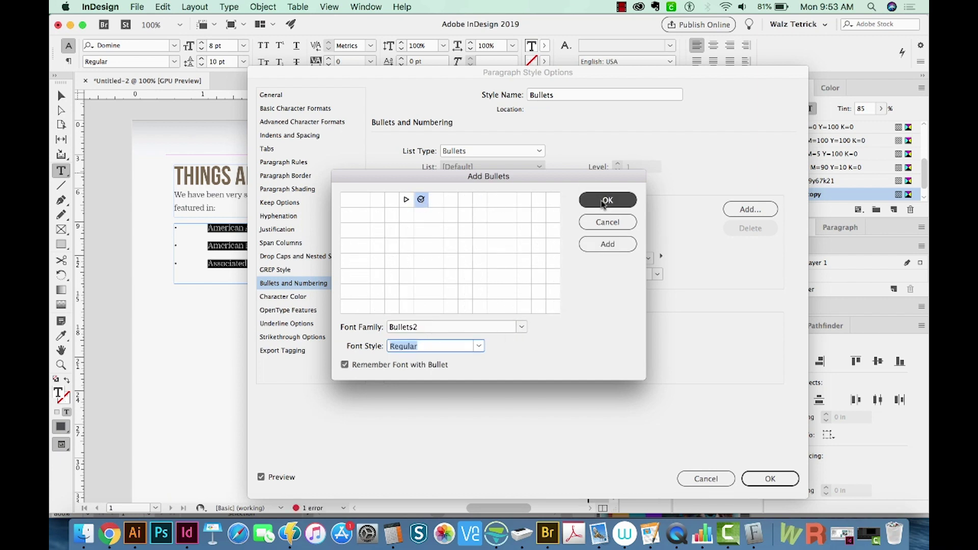
click(604, 244)
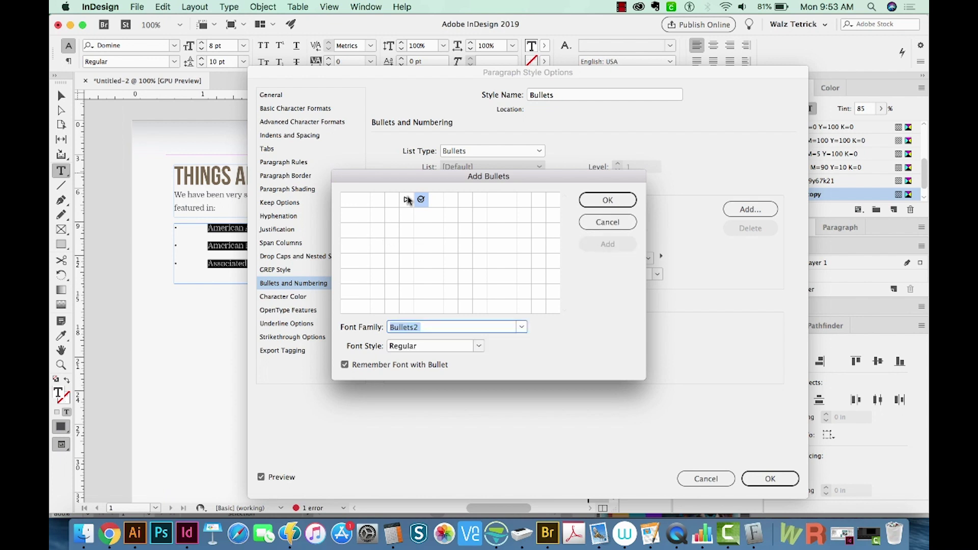
click(407, 200)
click(604, 244)
click(608, 199)
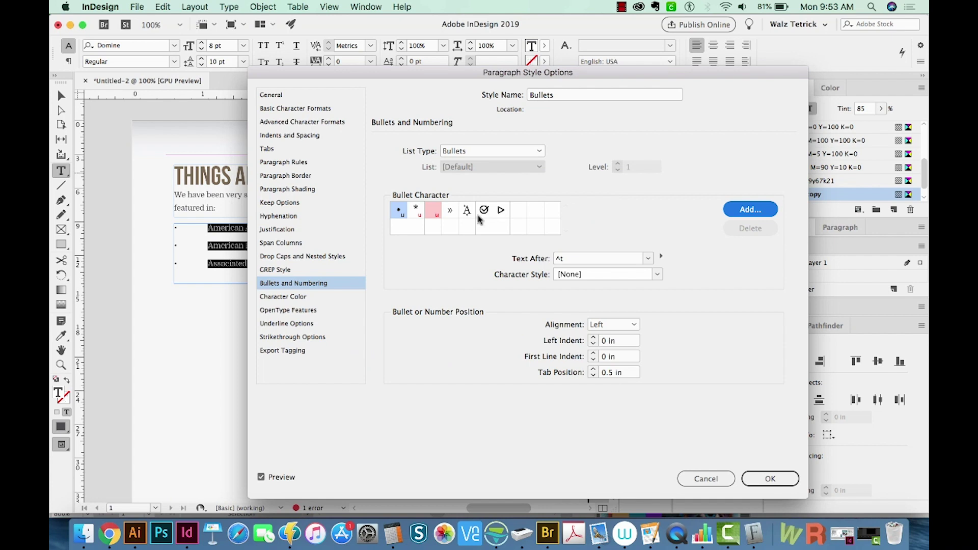
click(484, 211)
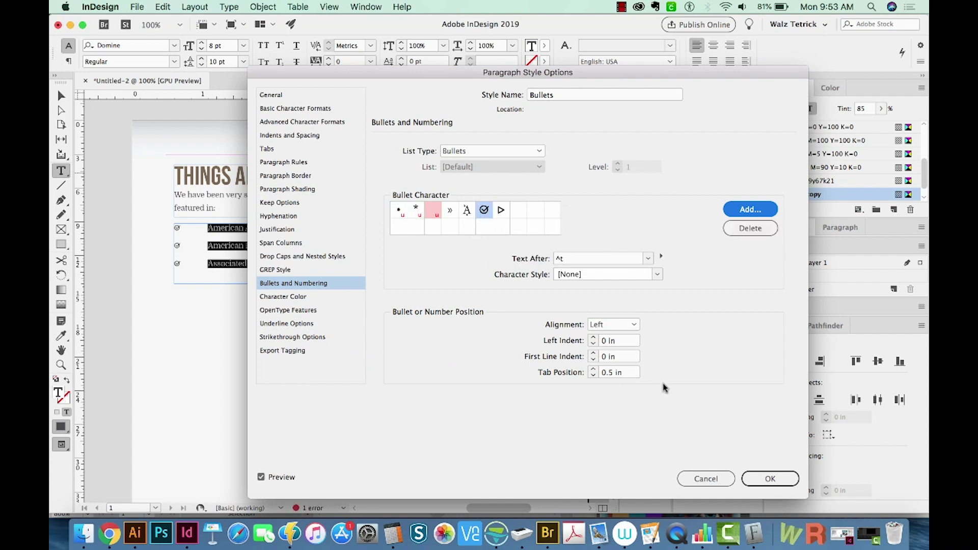
click(770, 479)
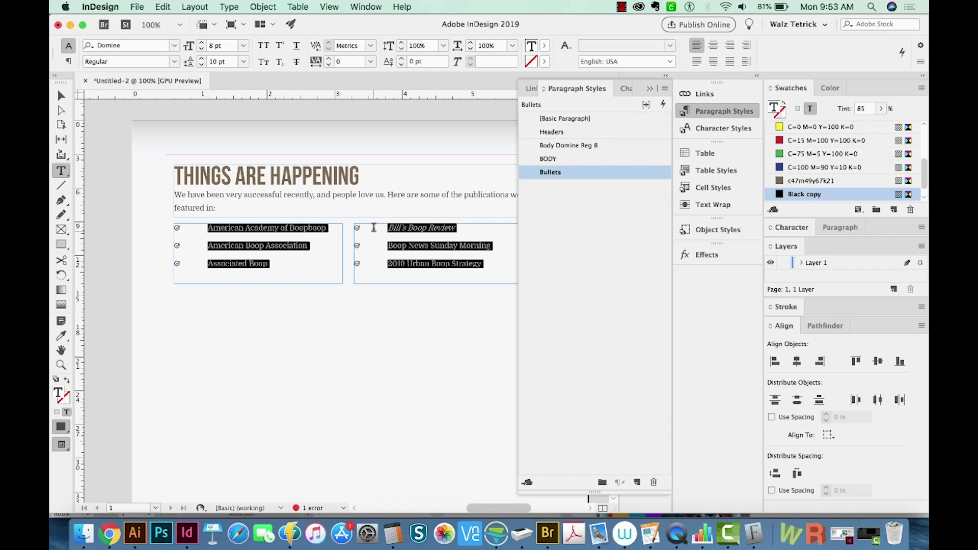
- Change the Bullets paragraph style's bullet tab position to 0.125 in
key(super+shift+a)
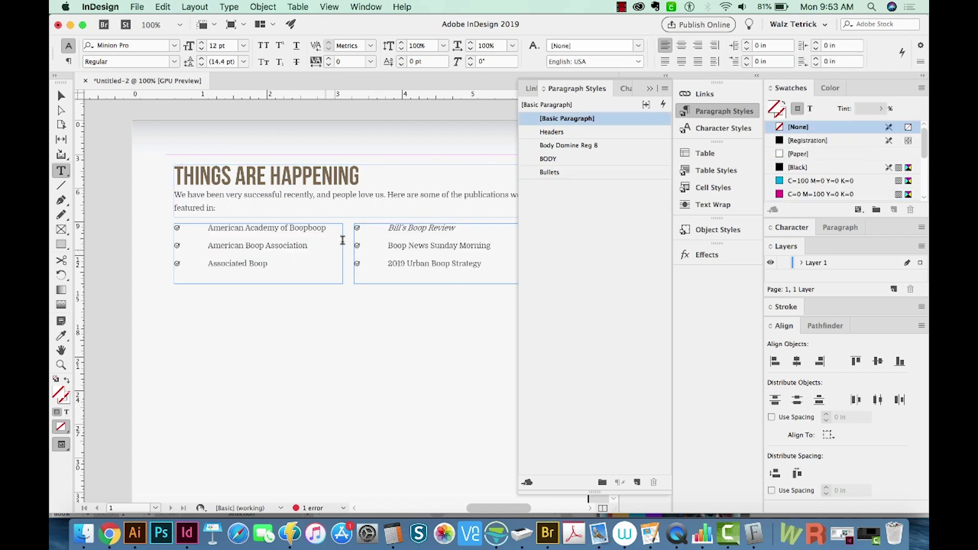
double_click(570, 174)
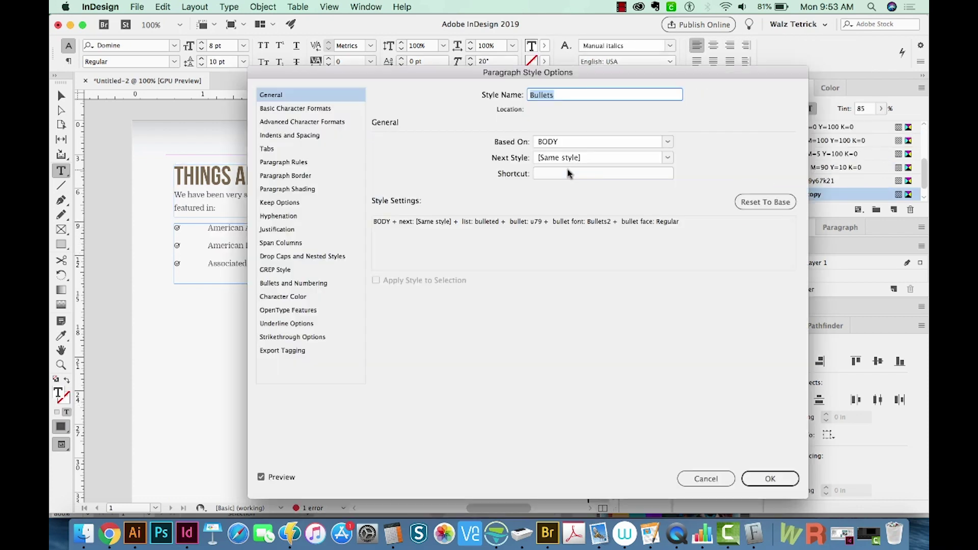
drag(458, 72, 661, 69)
click(499, 280)
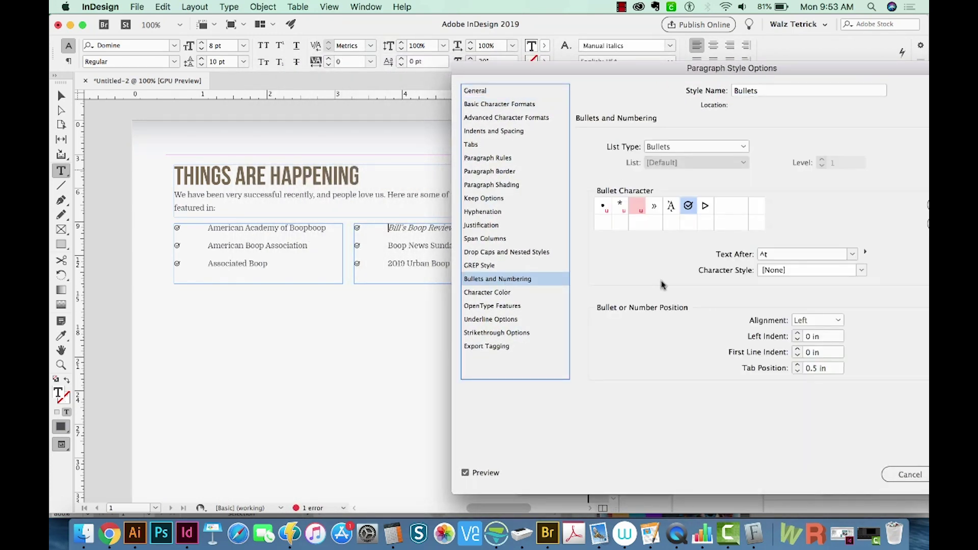
click(834, 370)
key(Down)
key(Down)
key(Down)
key(Down)
key(Down)
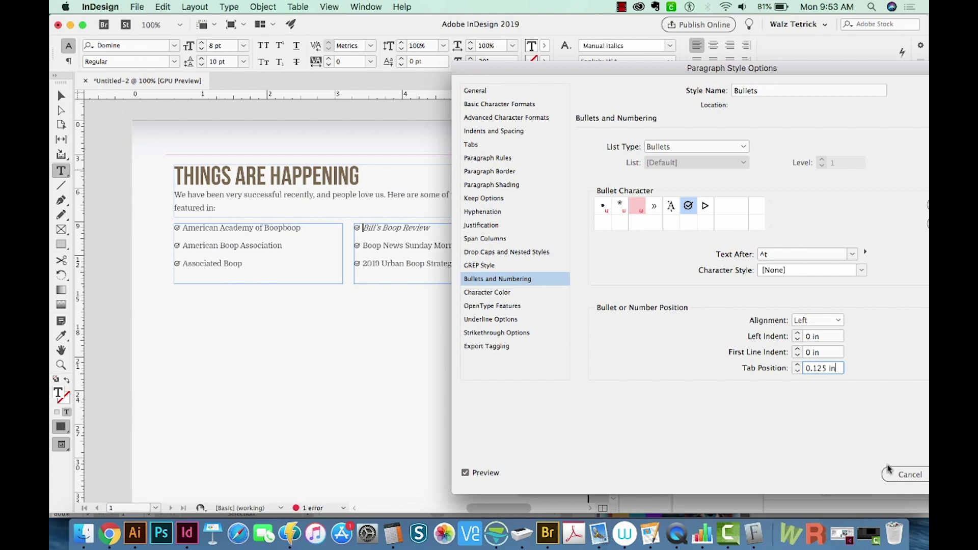
drag(866, 70, 694, 47)
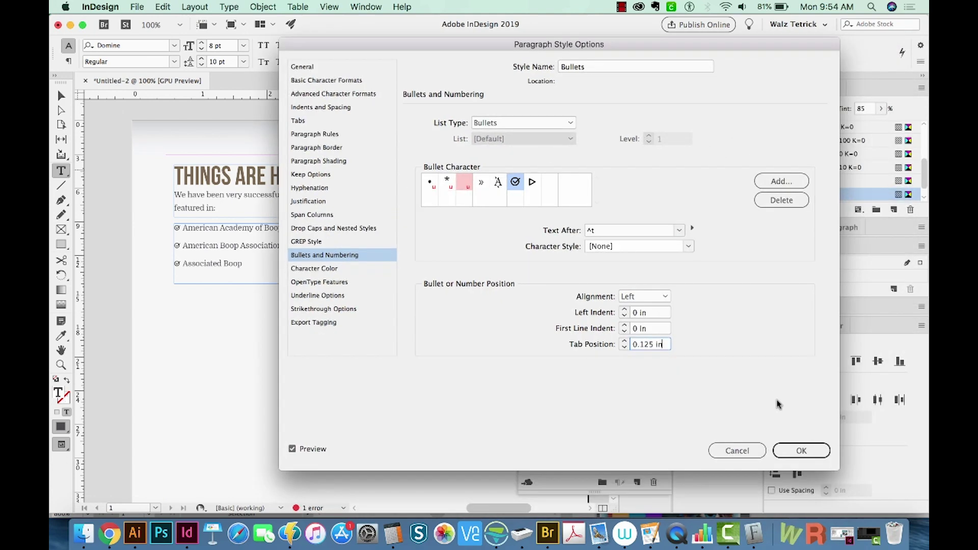
click(799, 450)
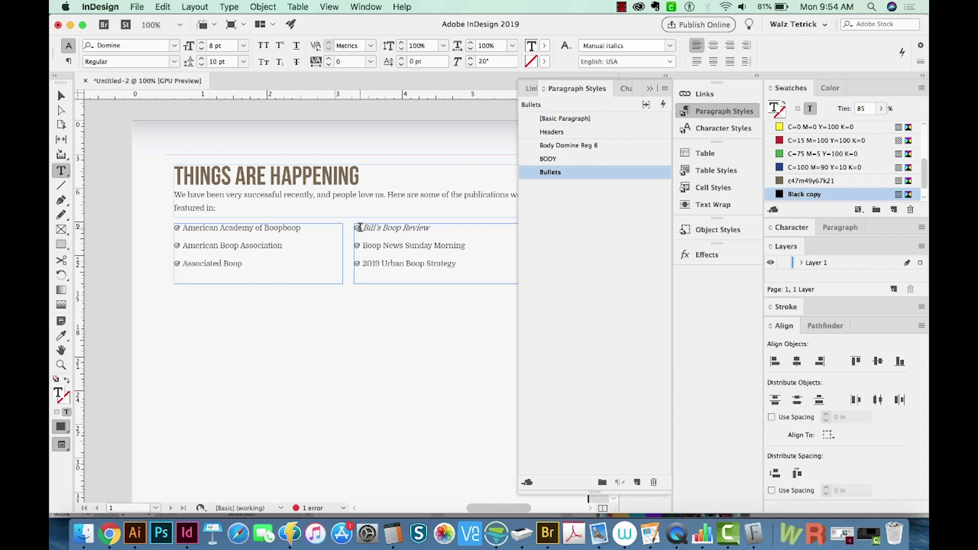
- Create a character style named Bullet color using the pink c4m60y39k0 copy swatch
click(624, 90)
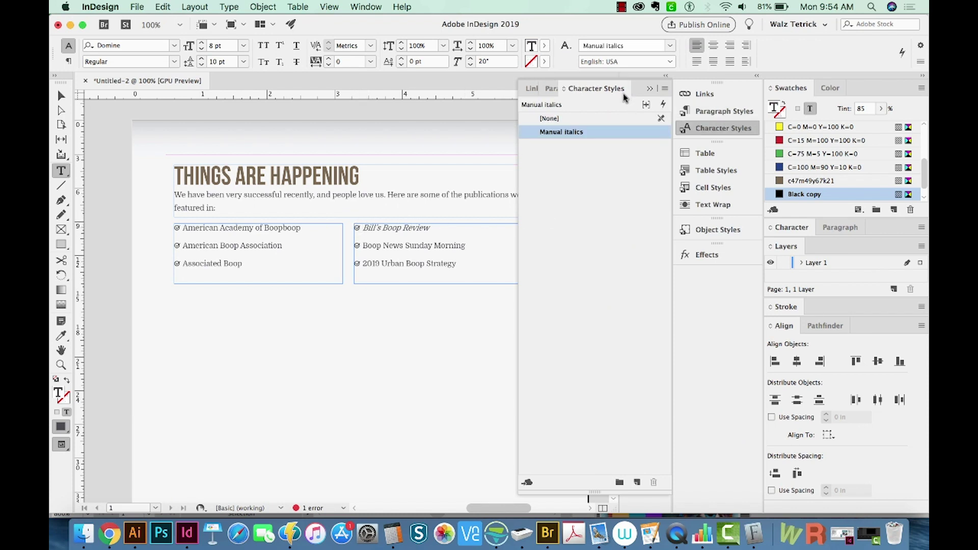
click(637, 483)
click(573, 147)
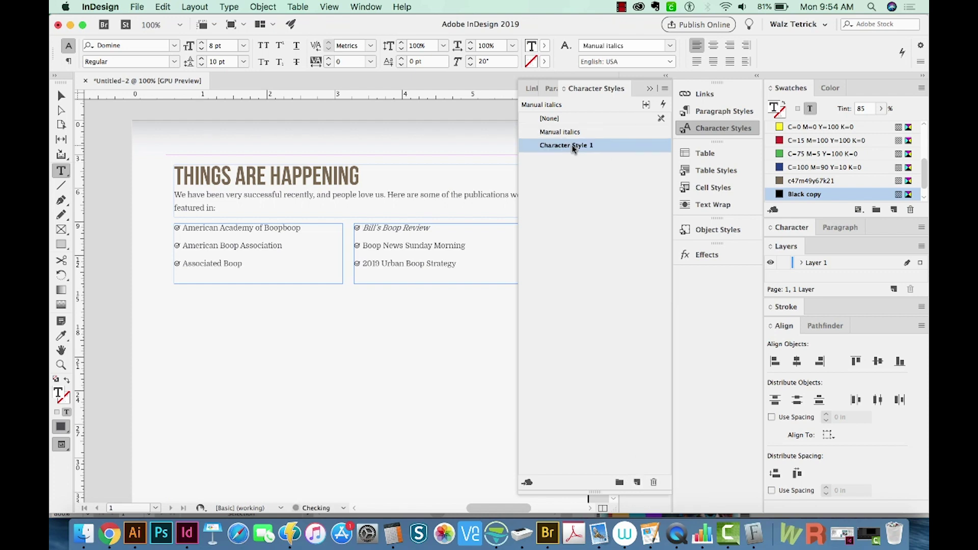
double_click(573, 146)
click(324, 154)
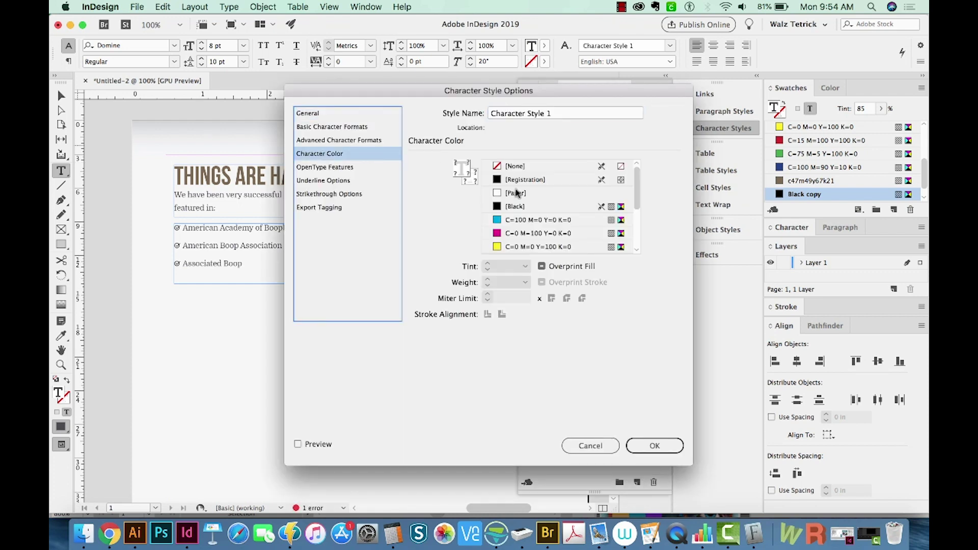
scroll(532, 215, down, 3)
click(561, 249)
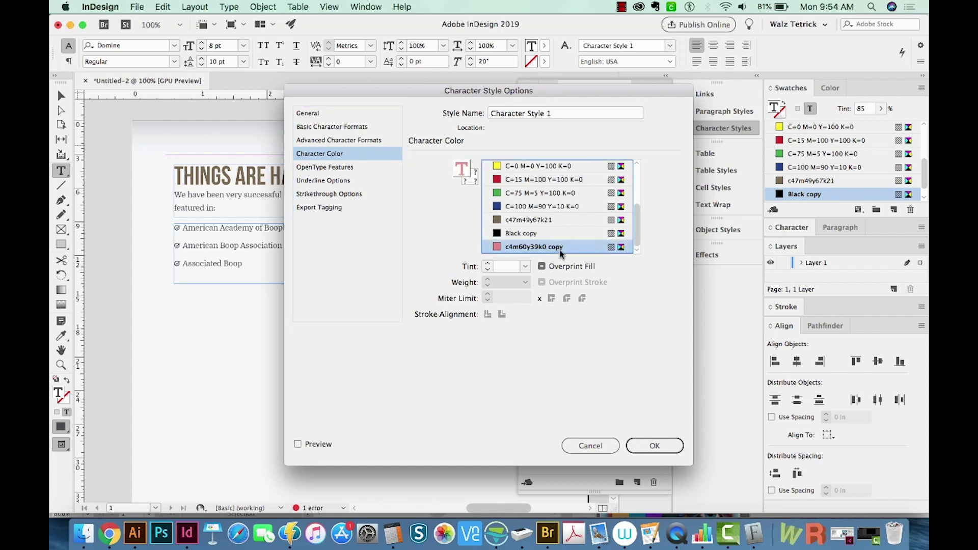
click(555, 116)
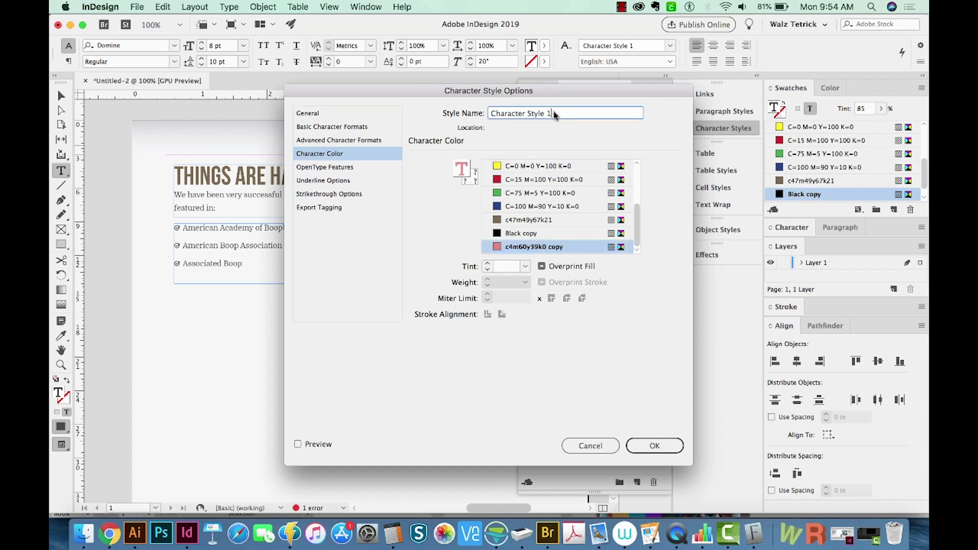
key(super+a)
text(B)
click(656, 447)
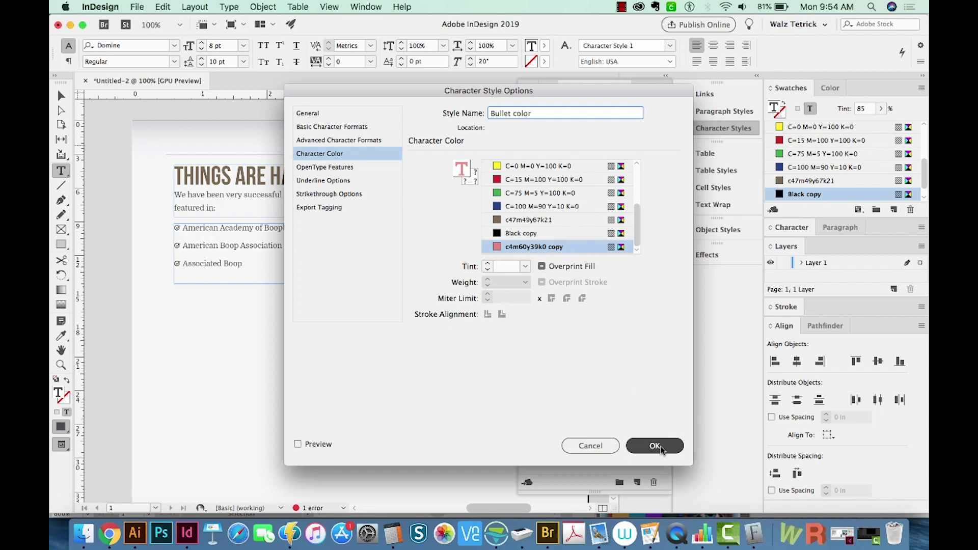
- Set Bullet color as the bullet character style in the Bullets paragraph style
click(693, 112)
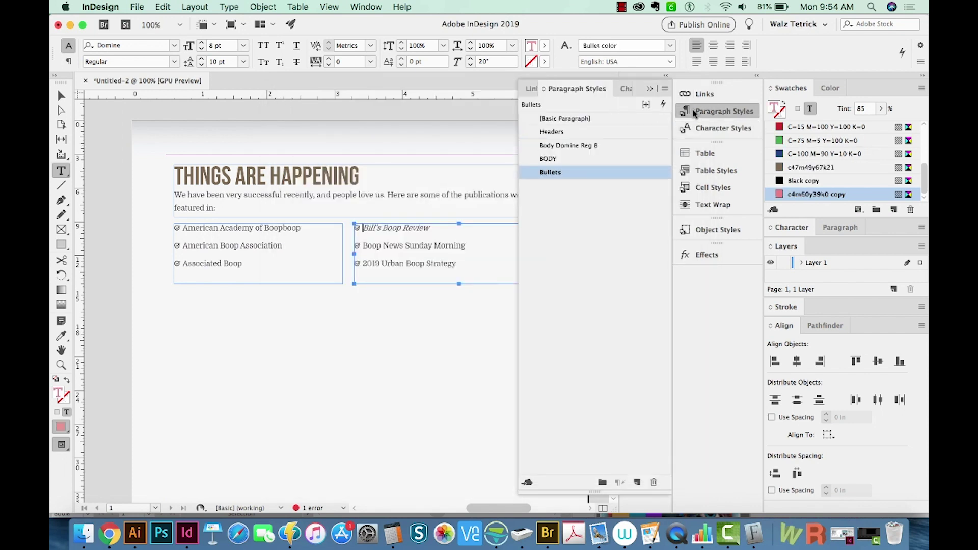
double_click(565, 173)
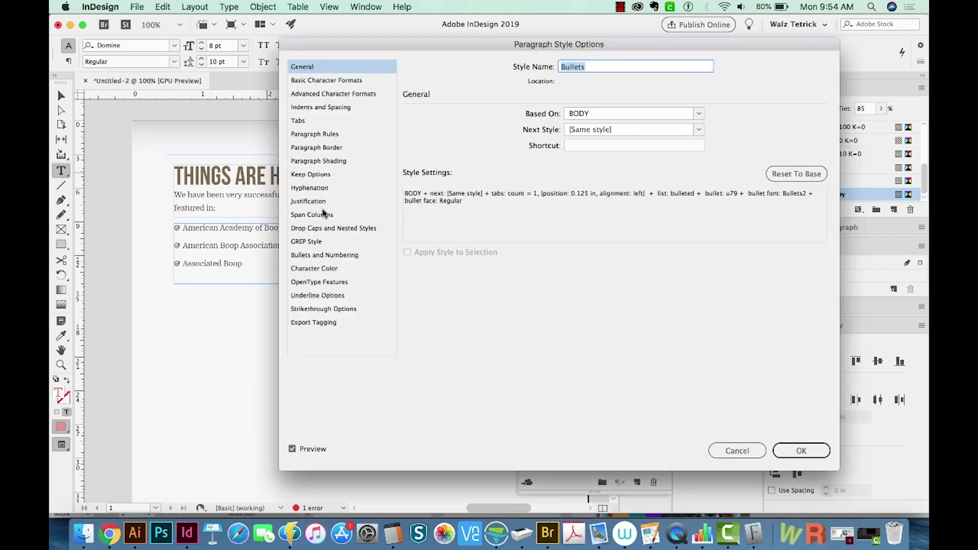
click(317, 256)
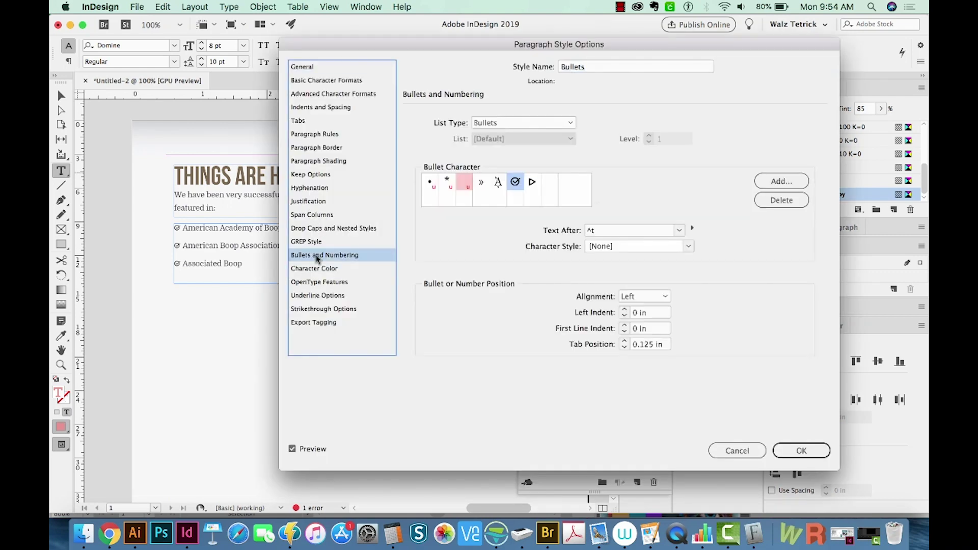
click(688, 247)
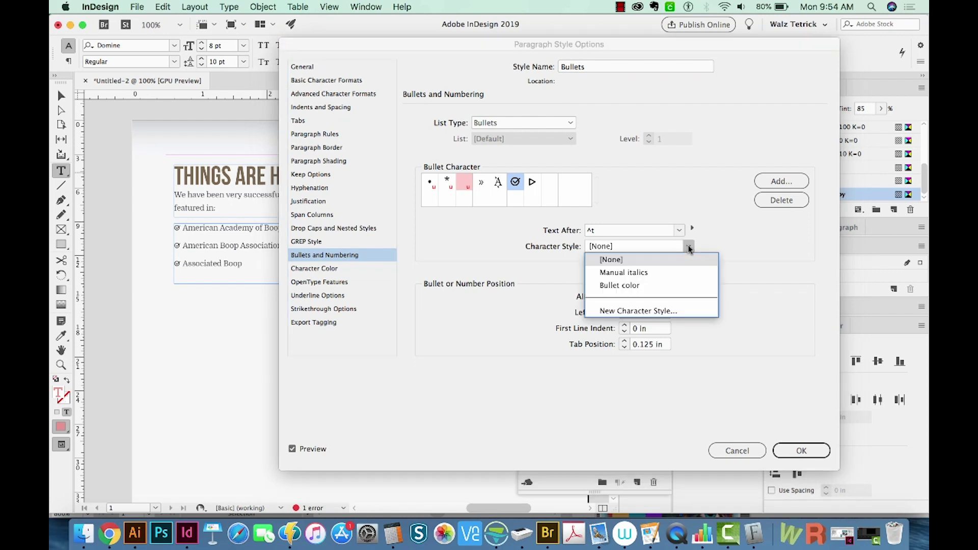
click(645, 286)
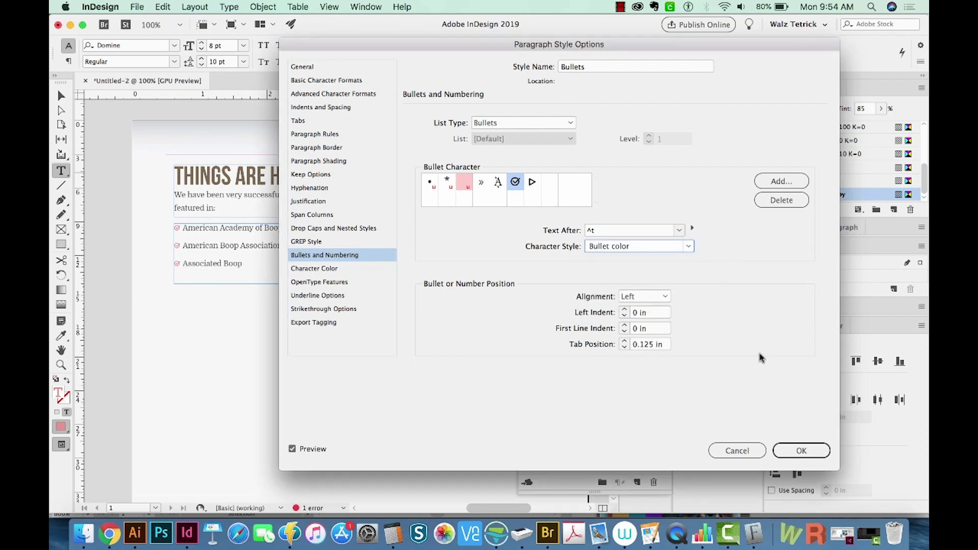
click(802, 450)
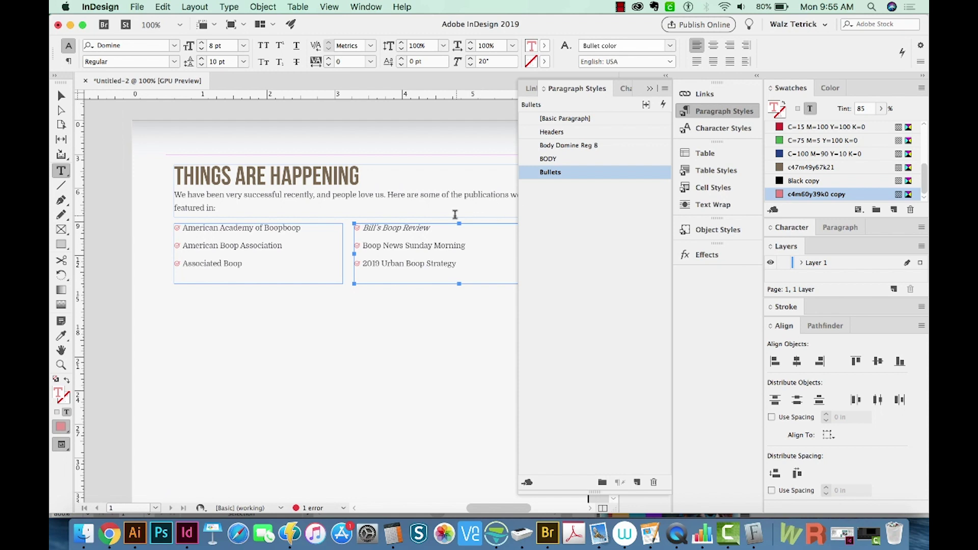
- Switch the Bullet color character style to the green C=75 M=5 Y=100 K=0 swatch
click(623, 90)
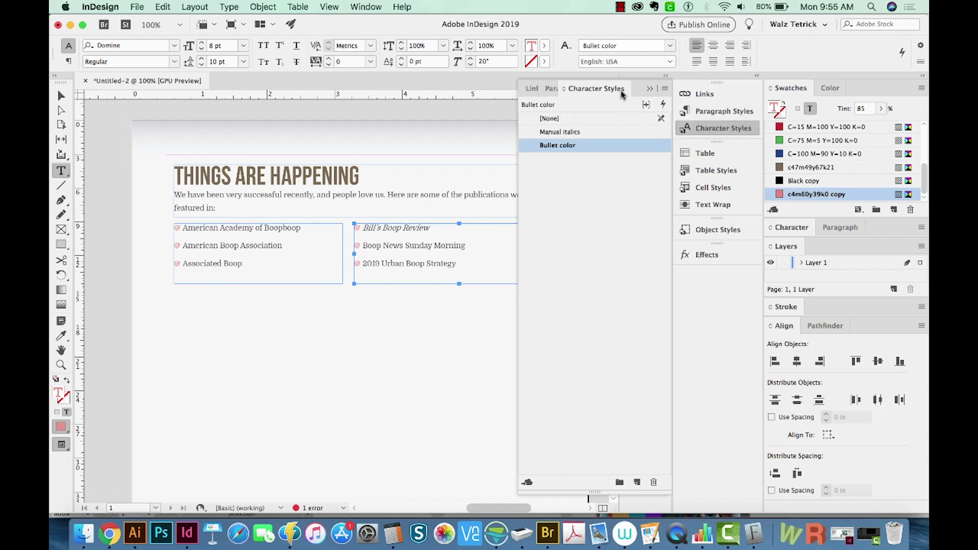
double_click(585, 146)
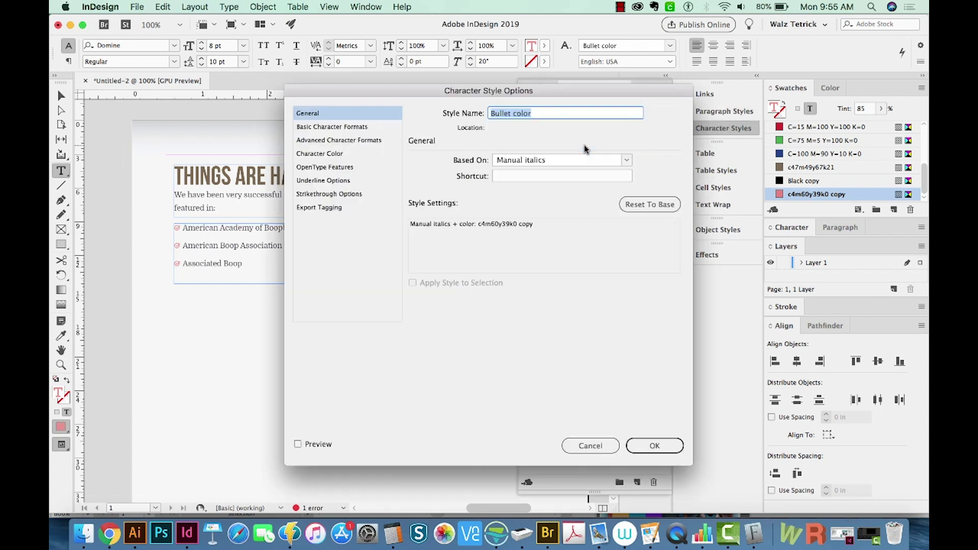
click(332, 153)
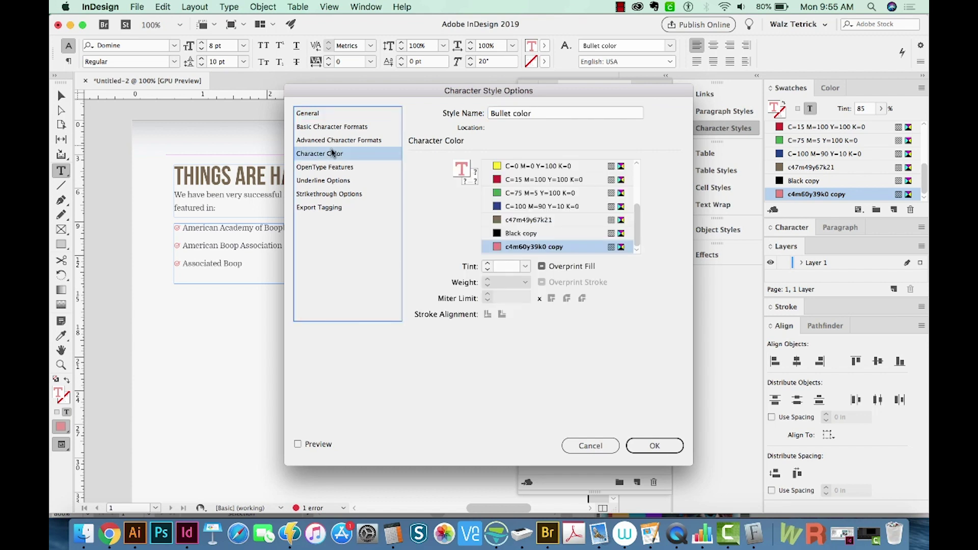
click(513, 193)
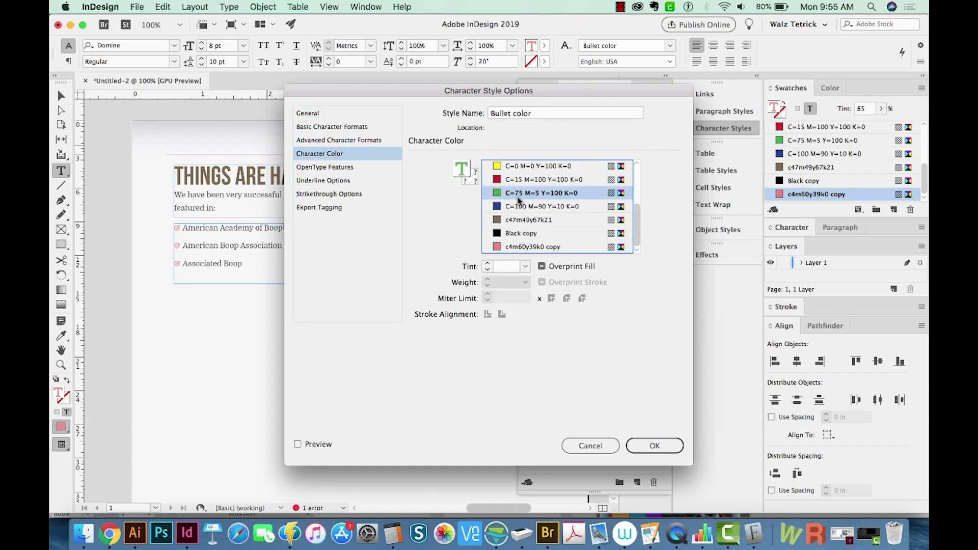
click(647, 448)
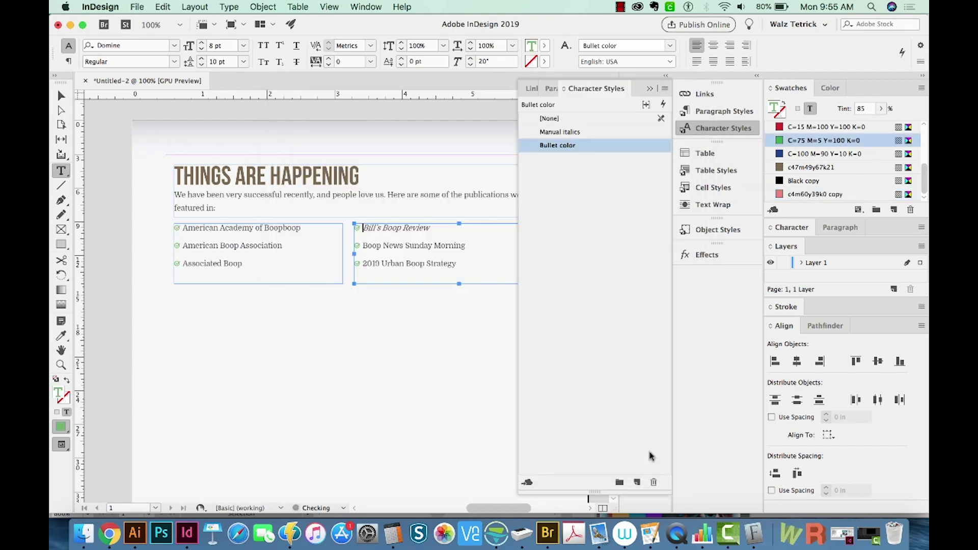